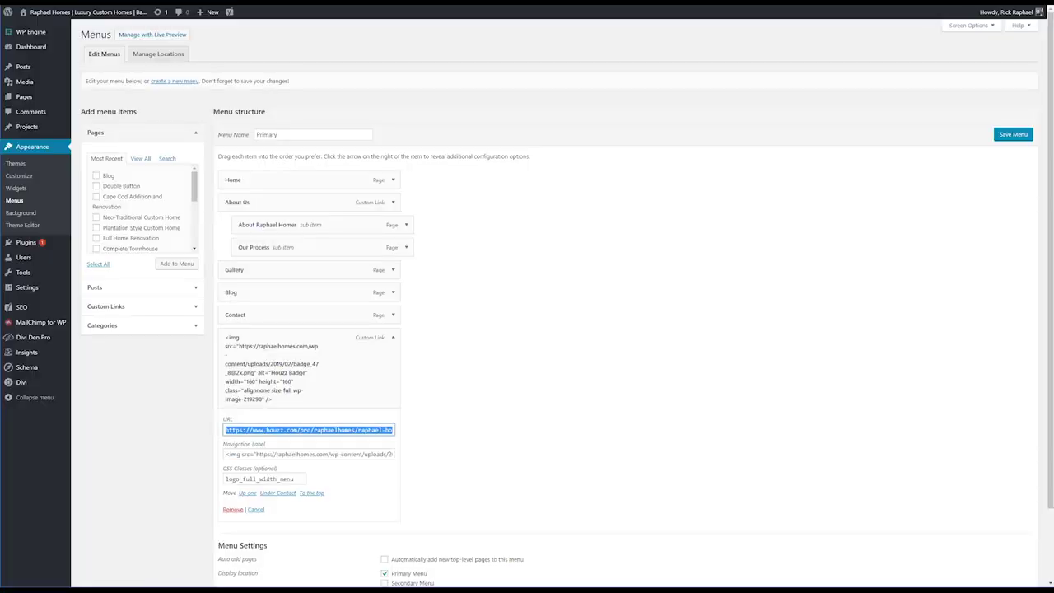
# Visit the homepage from the admin bar to check the header menu has no Houzz badge.
pyautogui.click(120, 14)
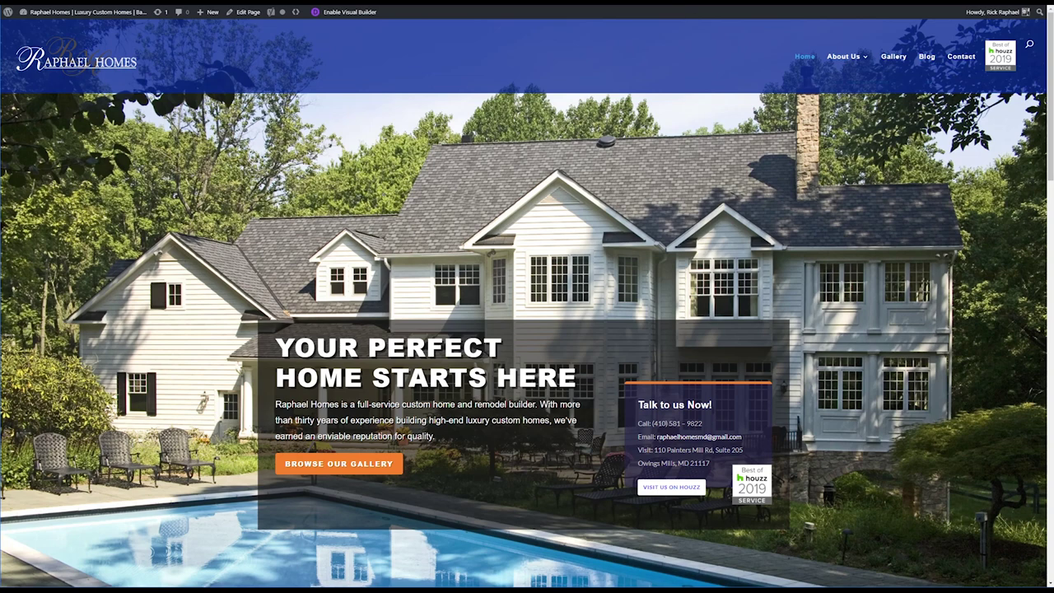
# Create a new blank post via Posts > Add New and open the Add Media library.
pyautogui.moveTo(49, 13)
pyautogui.click(34, 27)
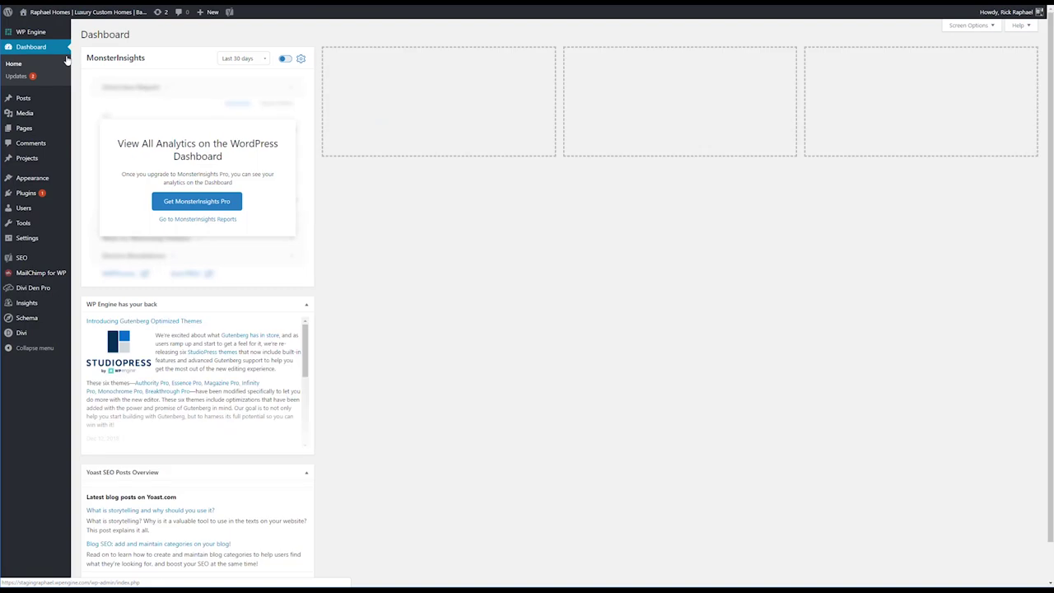
pyautogui.moveTo(29, 99)
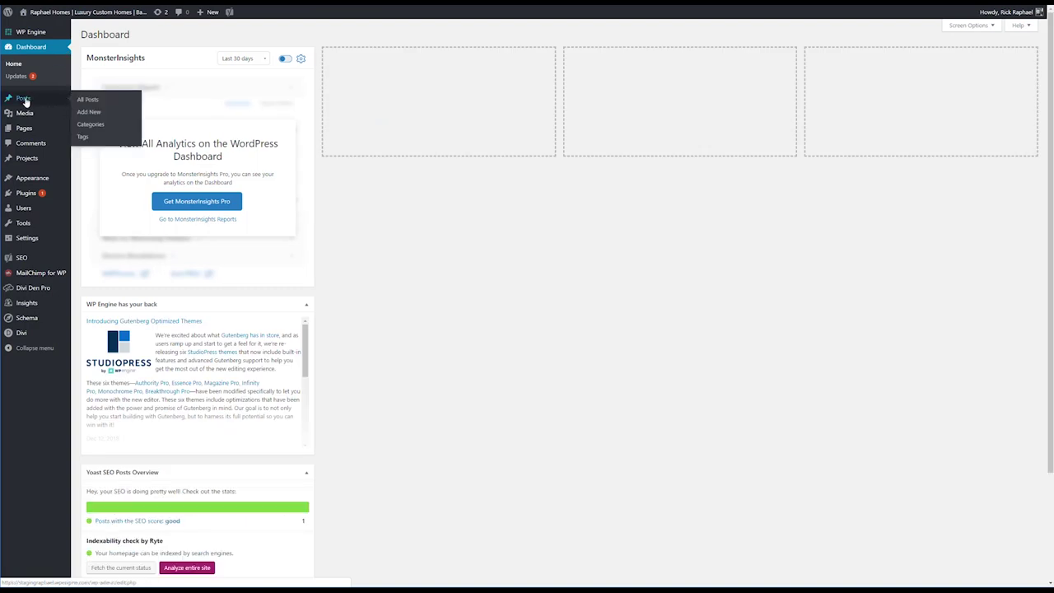
pyautogui.click(48, 102)
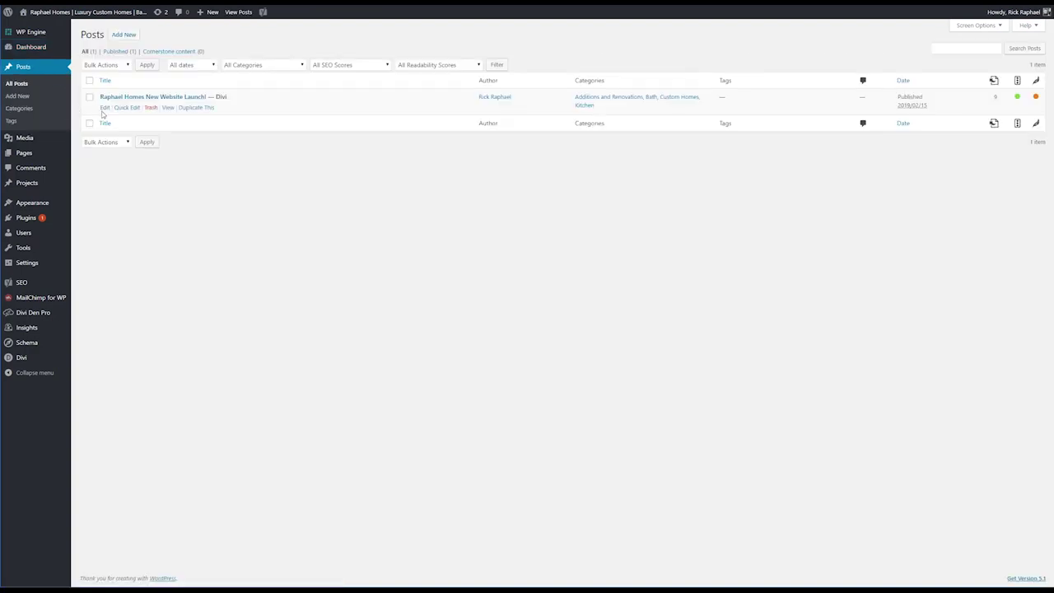
pyautogui.click(123, 34)
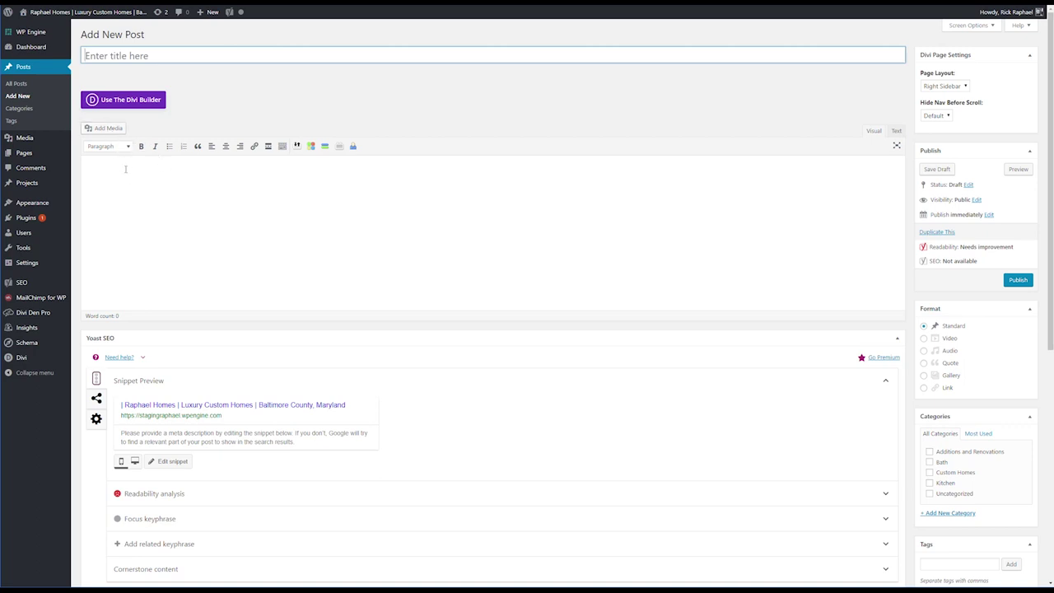
pyautogui.click(99, 129)
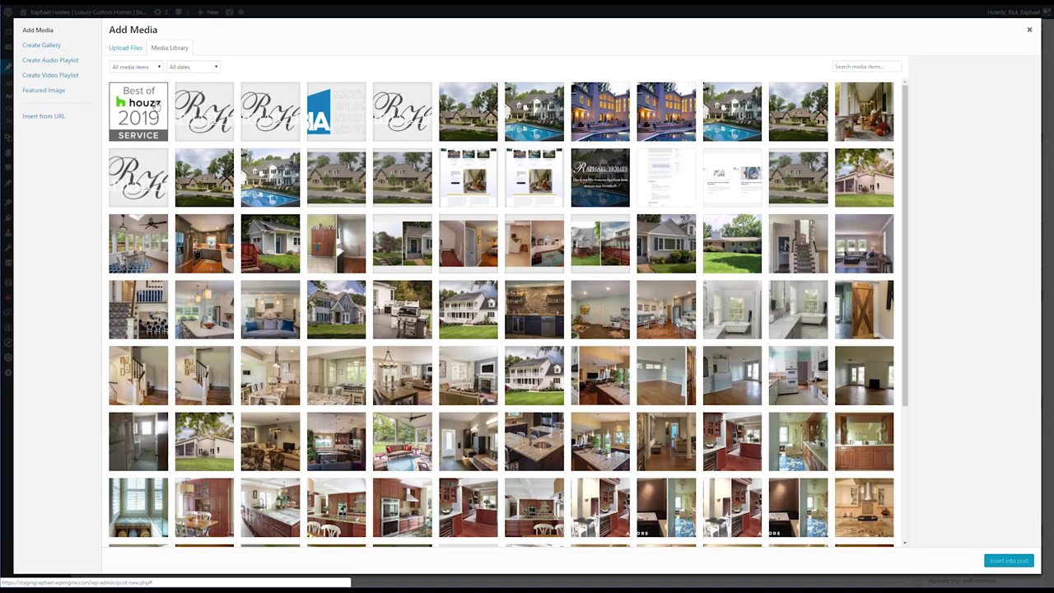
# Insert the Best of Houzz 2019 badge into the post and copy its img tag from the Text tab.
pyautogui.click(156, 103)
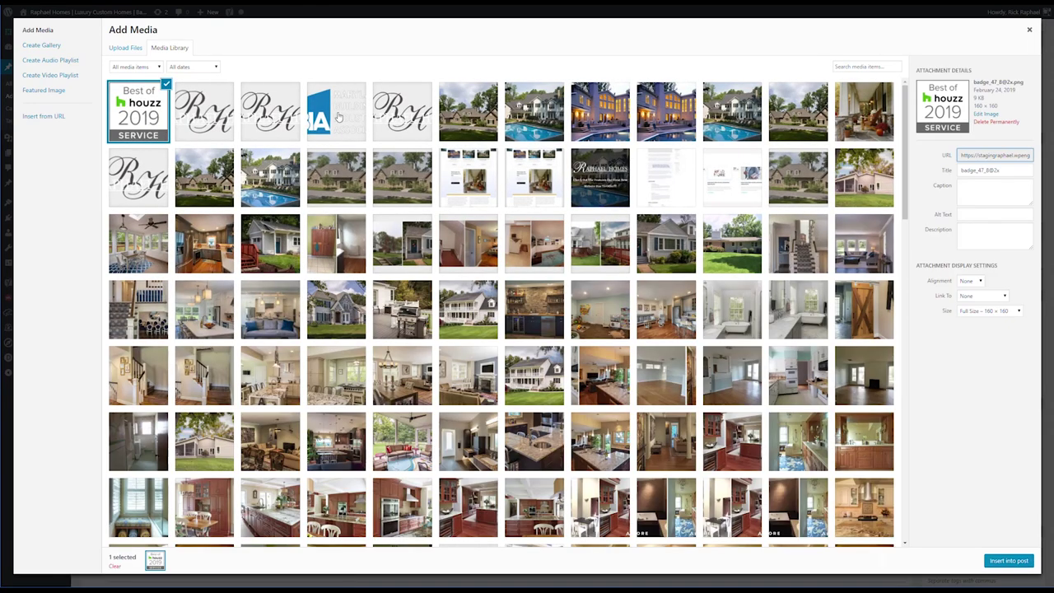
pyautogui.click(1009, 561)
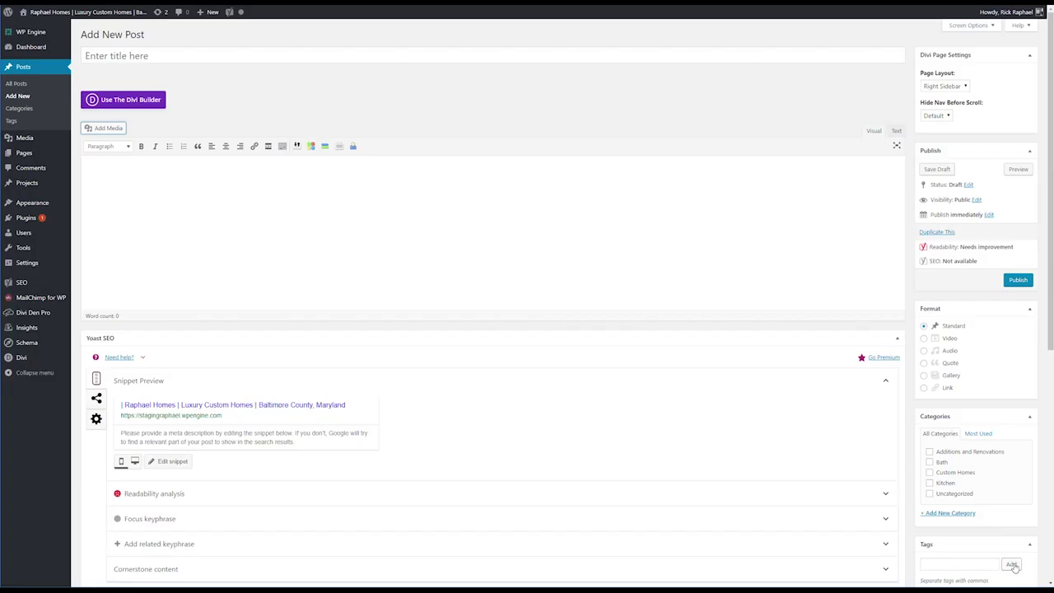
pyautogui.click(897, 132)
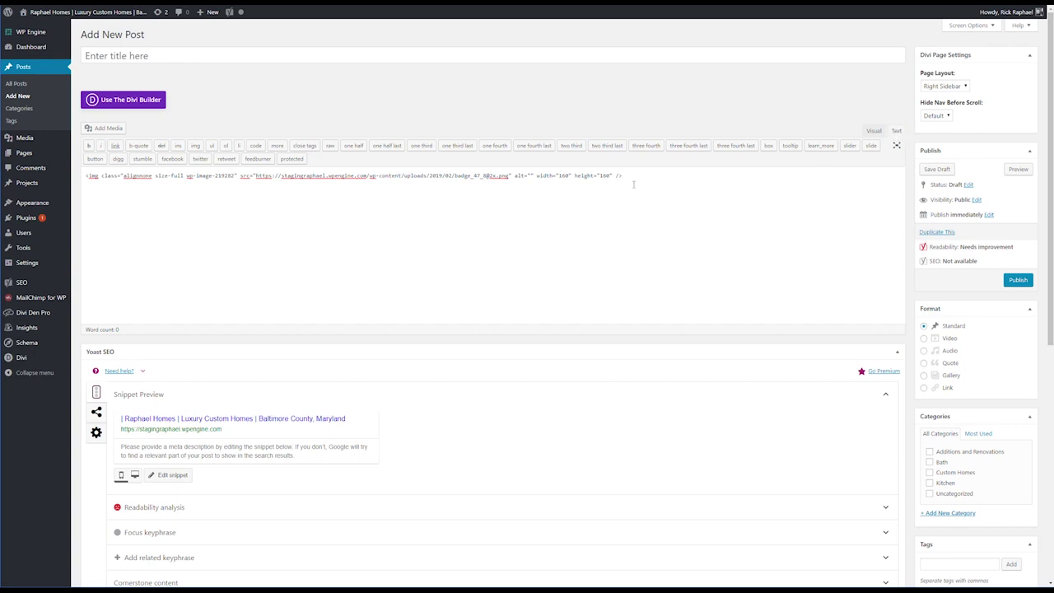
pyautogui.moveTo(633, 178); pyautogui.dragTo(85, 175)
pyautogui.rightClick(98, 176)
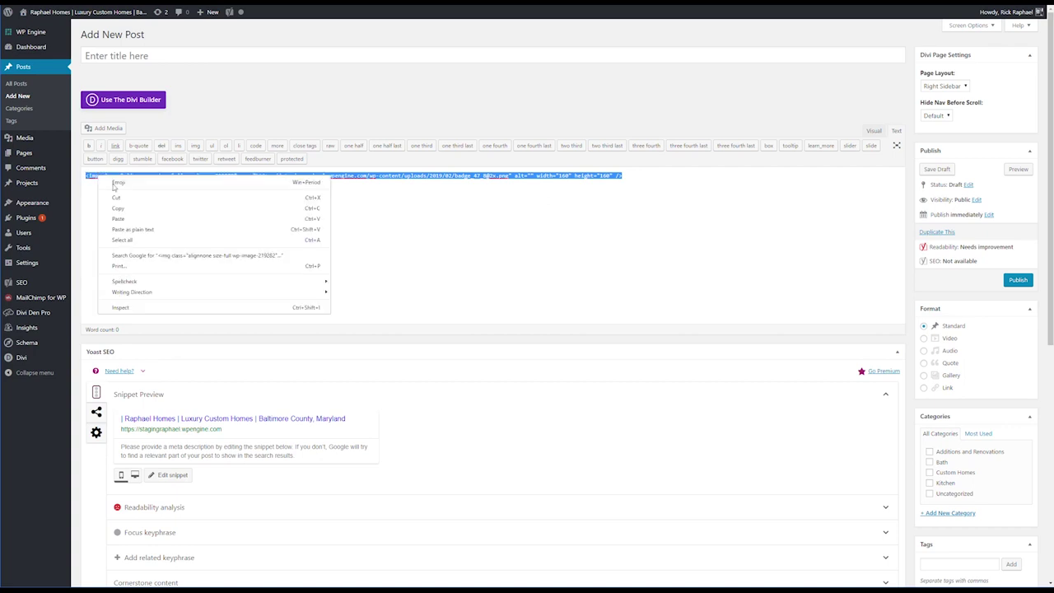
pyautogui.click(128, 210)
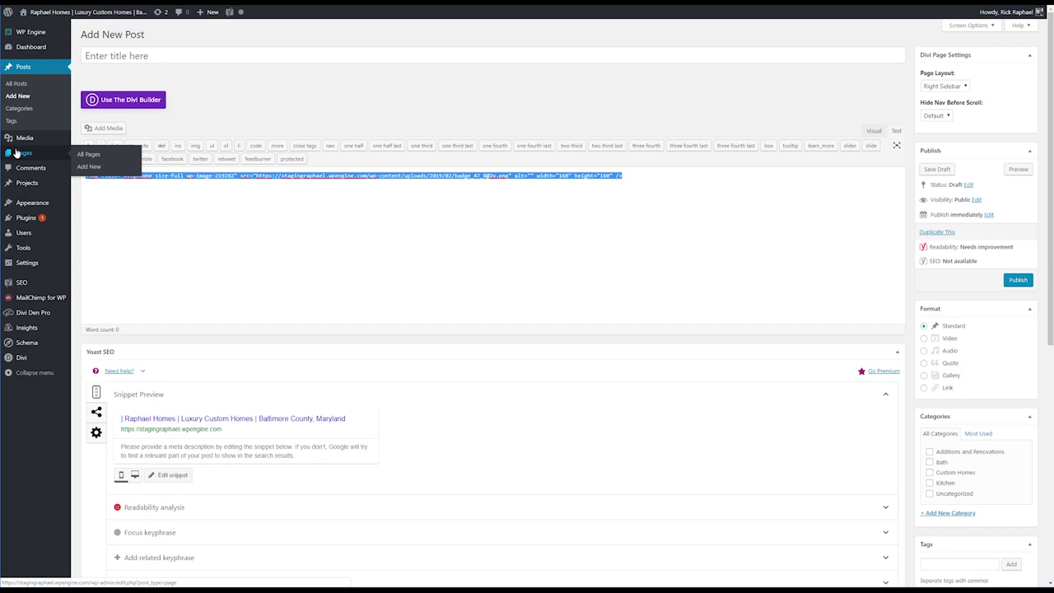
pyautogui.moveTo(33, 204)
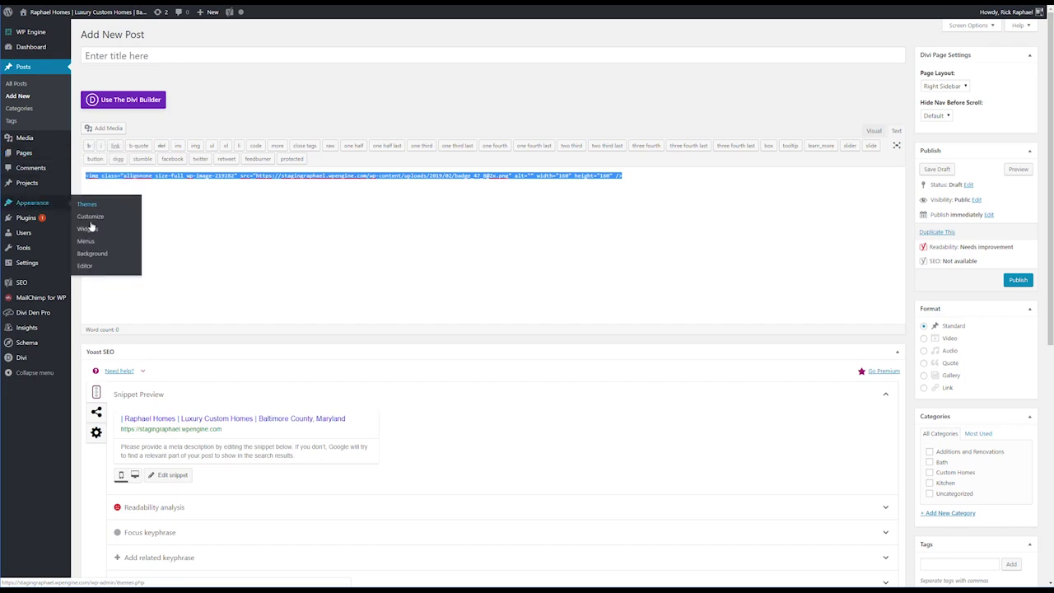
pyautogui.click(112, 244)
# Leave the unsaved post and paste the badge img code into a new custom link's Link Text.
pyautogui.click(570, 62)
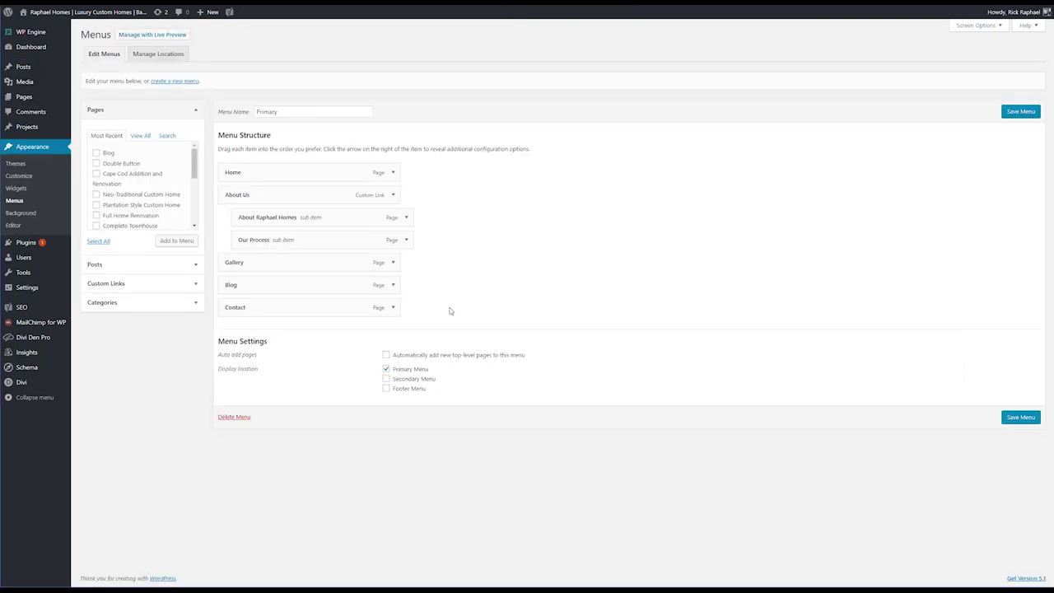
pyautogui.click(195, 285)
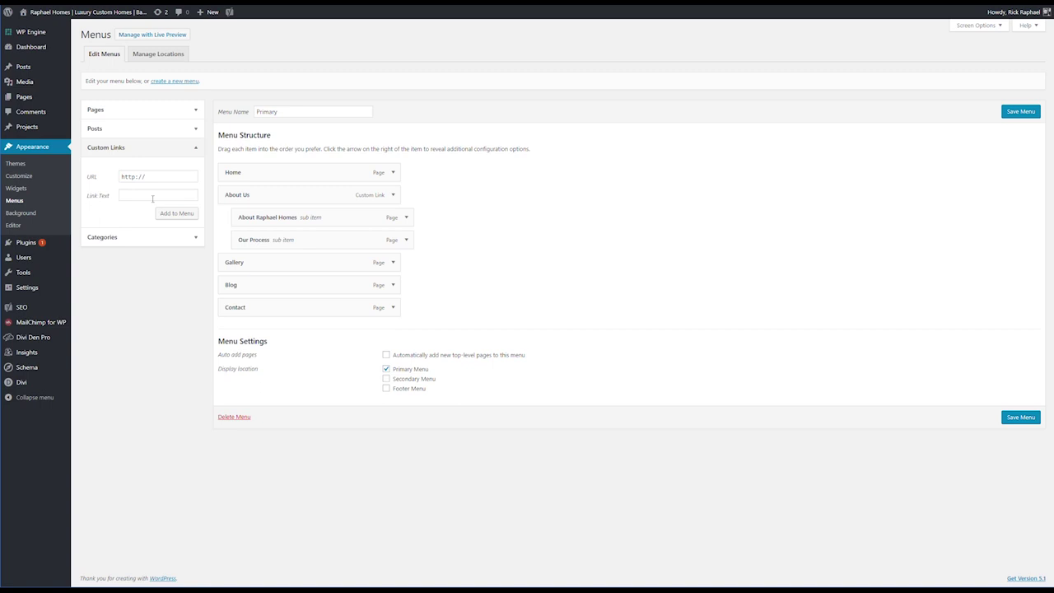
pyautogui.click(152, 197)
pyautogui.hotkey('ctrl', 'v')
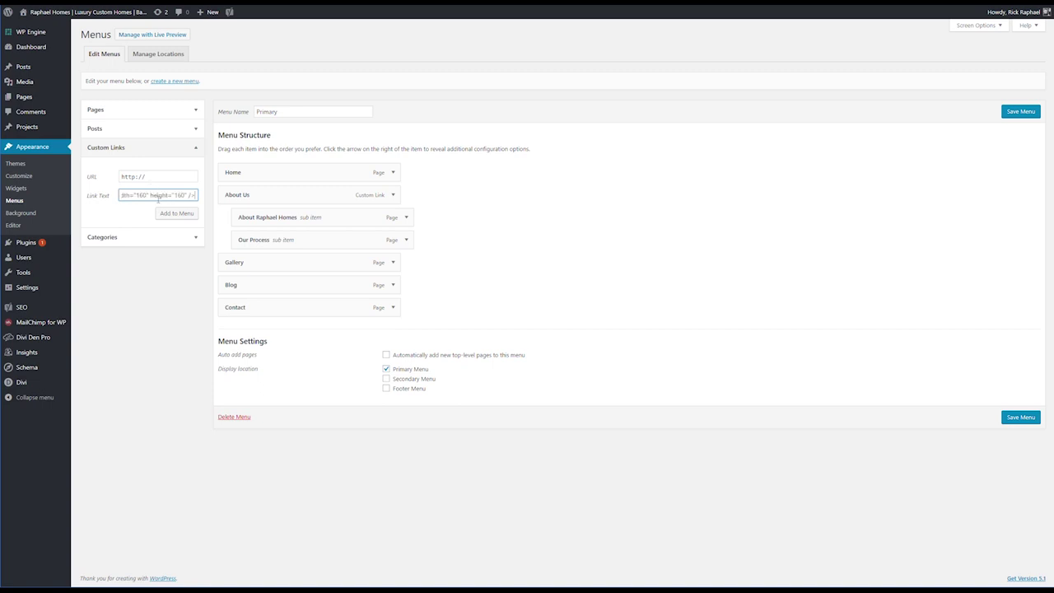
pyautogui.moveTo(195, 197); pyautogui.dragTo(86, 198)
pyautogui.click(130, 195)
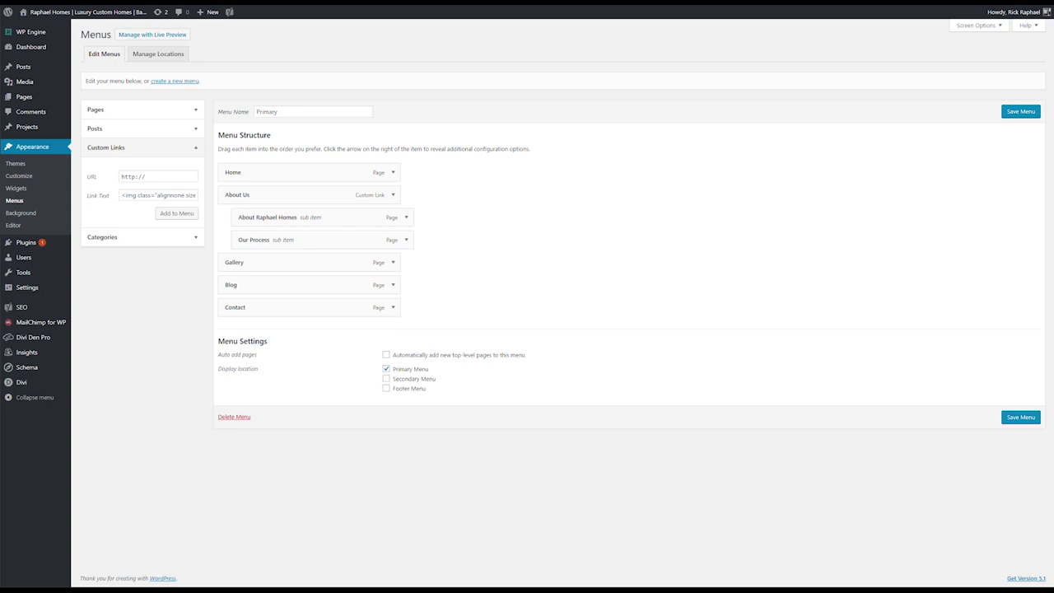
# Paste the Houzz profile URL into the custom link and add it to the Primary menu.
pyautogui.click(102, 181)
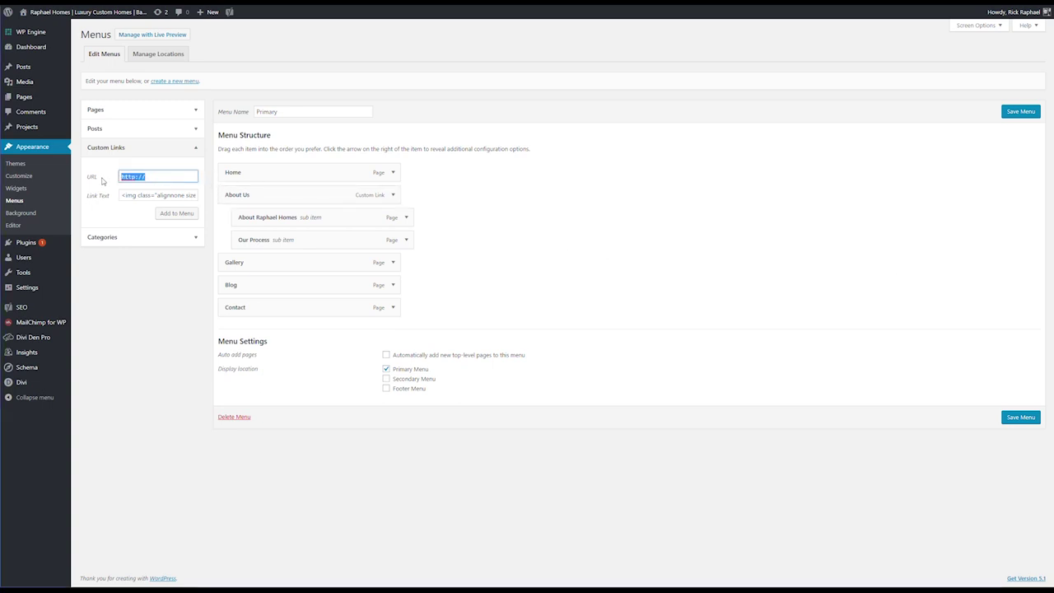
pyautogui.hotkey('ctrl', 'v')
pyautogui.moveTo(195, 176); pyautogui.dragTo(104, 184)
pyautogui.click(148, 177)
pyautogui.click(176, 216)
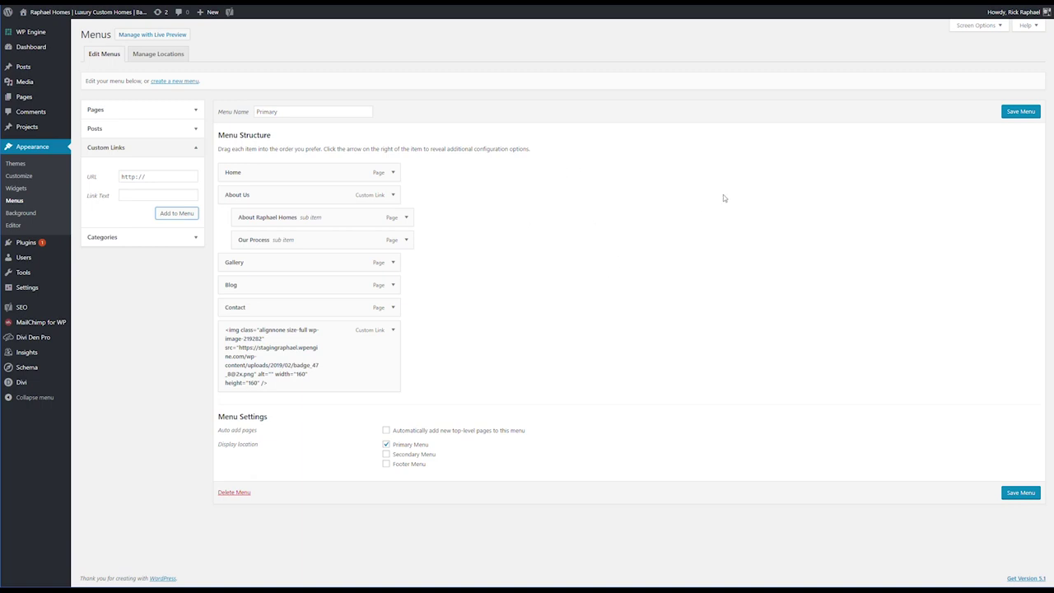
pyautogui.click(1000, 31)
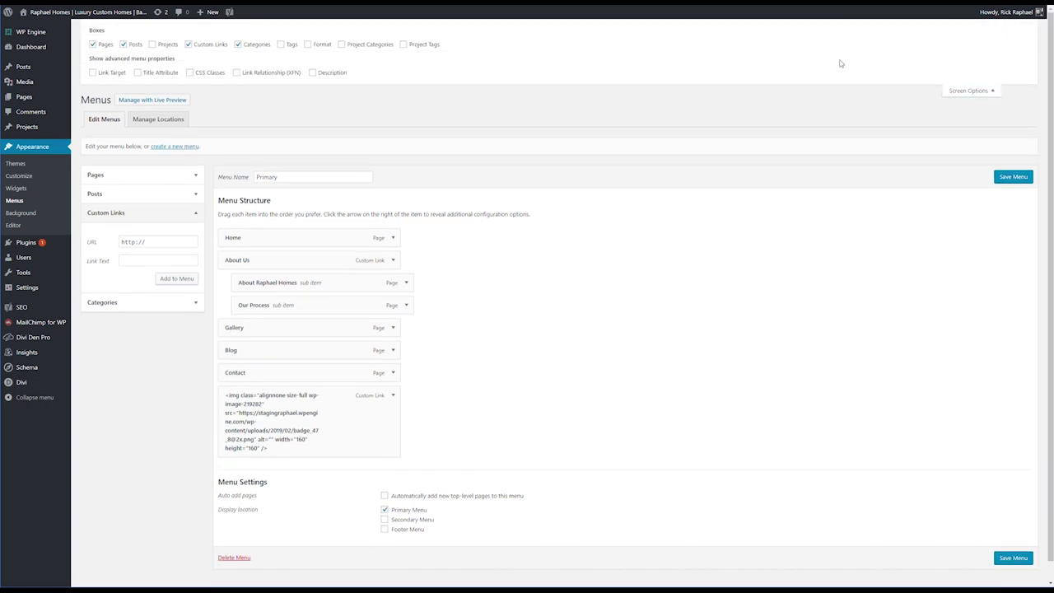
# Enable the CSS Classes field in Screen Options and expand the badge menu item.
pyautogui.click(190, 73)
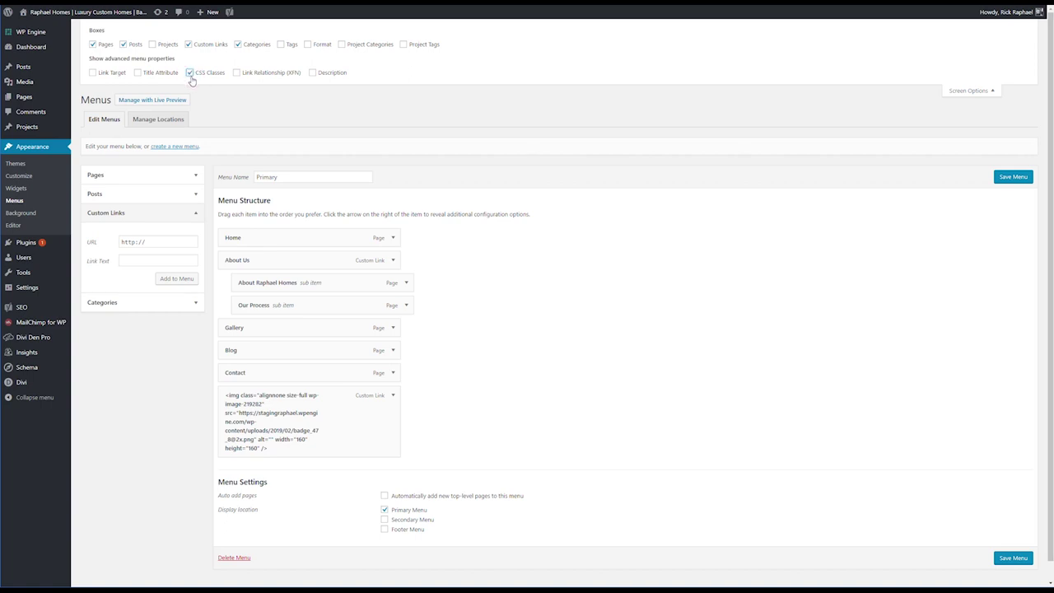
pyautogui.click(393, 395)
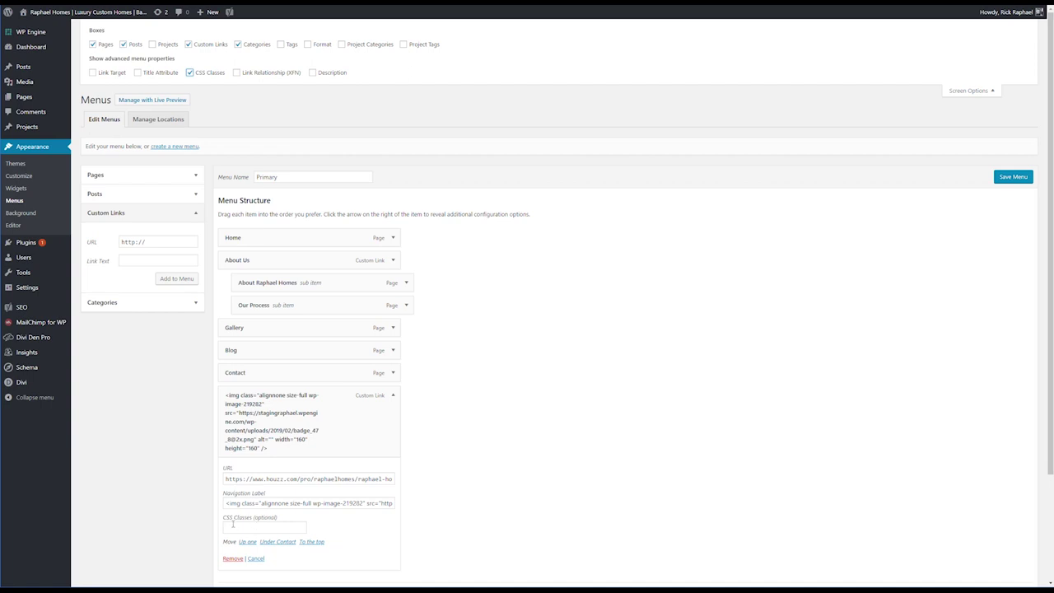
pyautogui.click(190, 73)
pyautogui.click(190, 73)
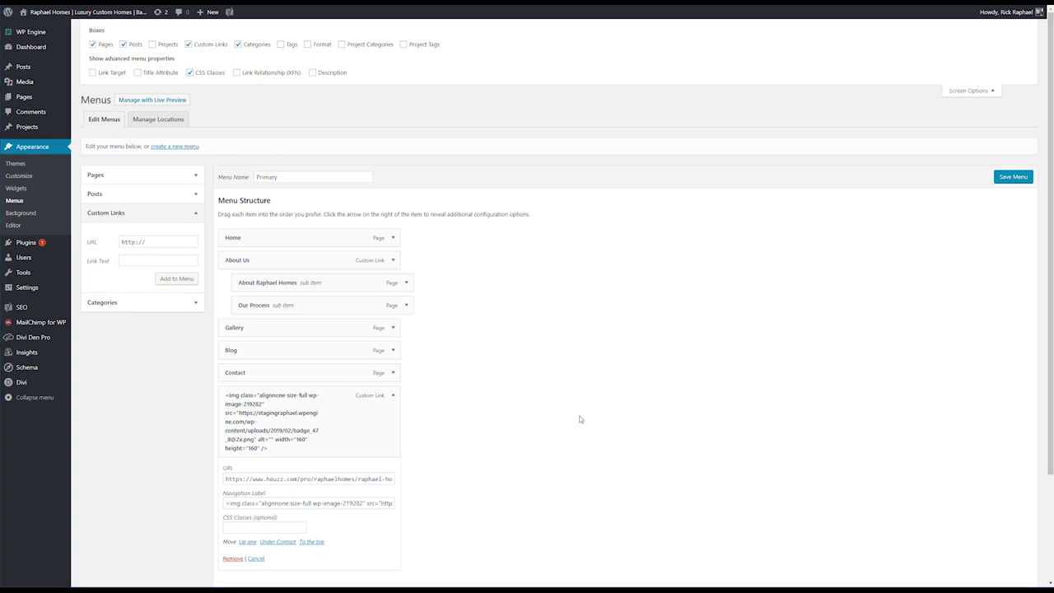
# Give the badge item the CSS class logo_full_width_menu and save the Primary menu.
pyautogui.click(251, 529)
pyautogui.hotkey('ctrl', 'v')
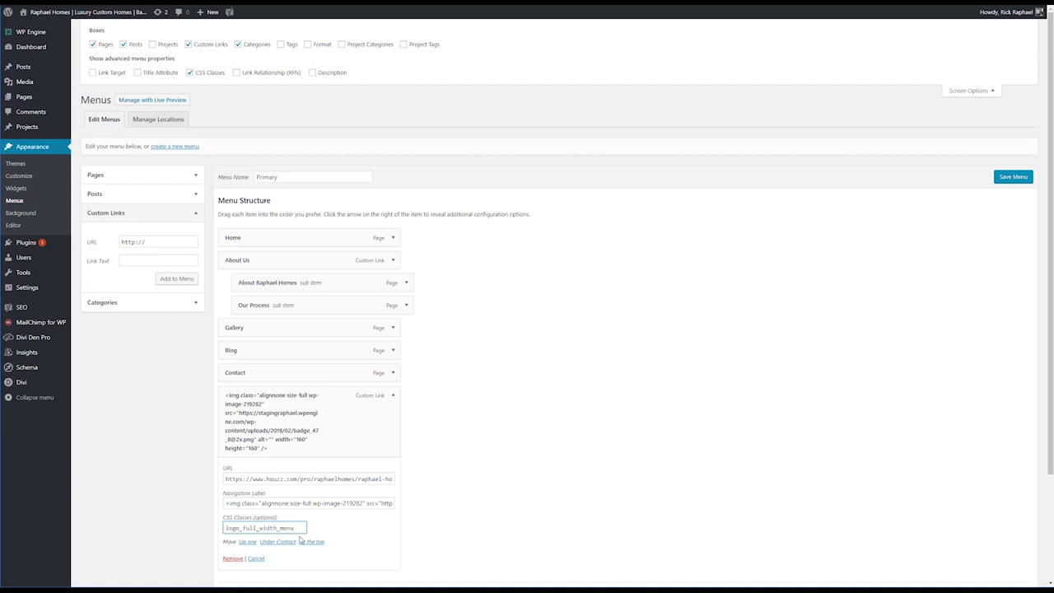
pyautogui.scroll(-1, 341, 531)
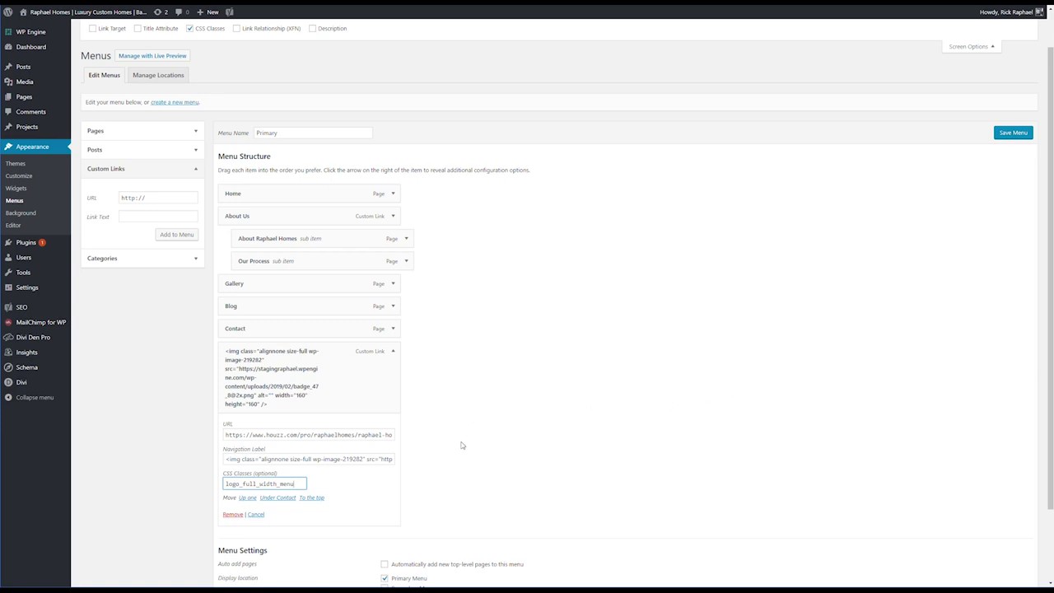
pyautogui.scroll(-1, 544, 484)
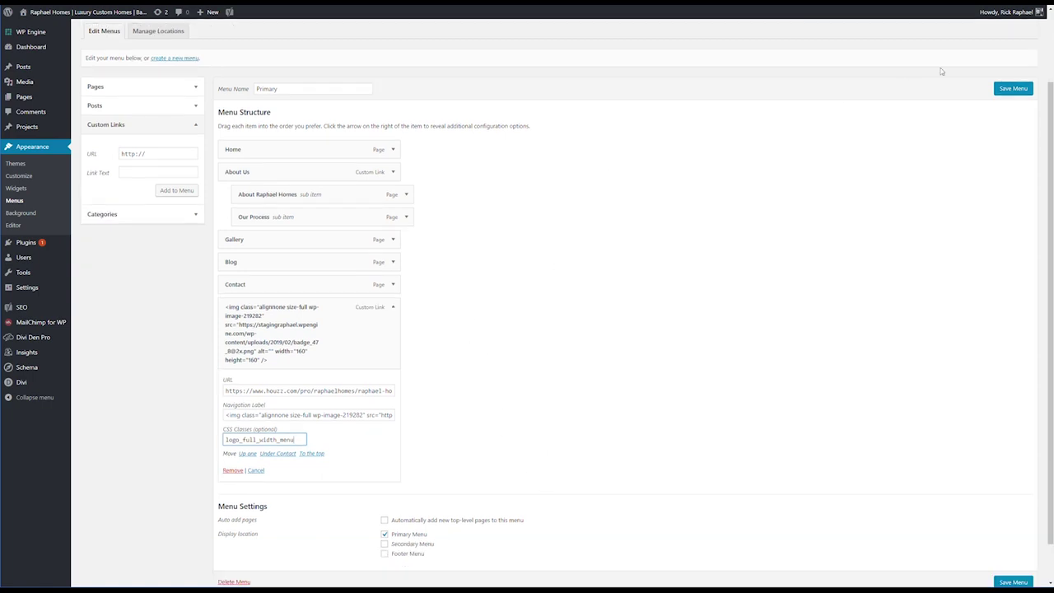
pyautogui.click(1007, 89)
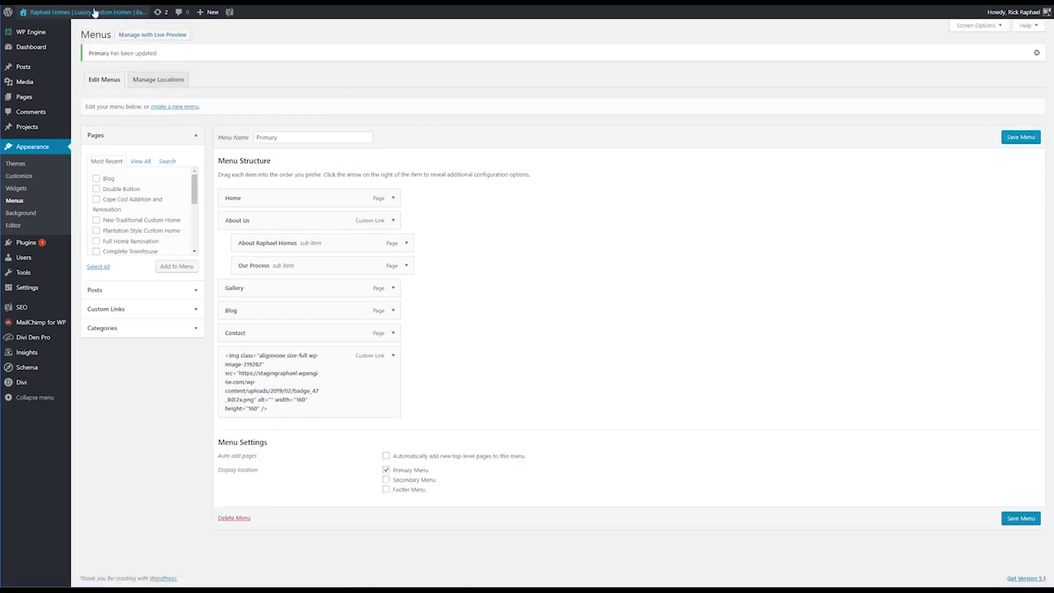
# View the homepage showing the Best of Houzz 2019 badge, then go to the Theme Customizer.
pyautogui.click(93, 11)
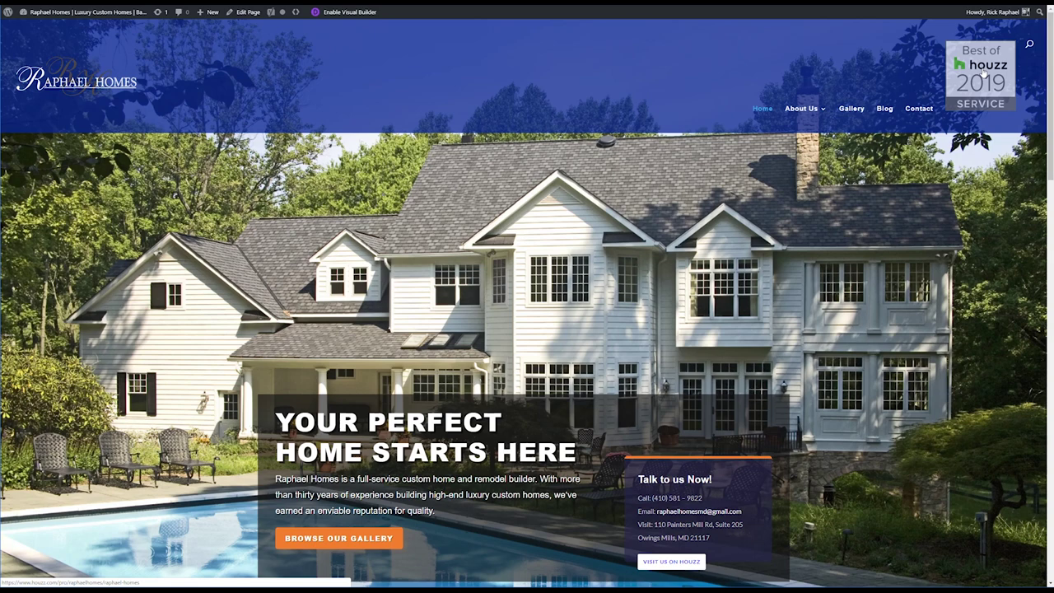
pyautogui.moveTo(83, 21)
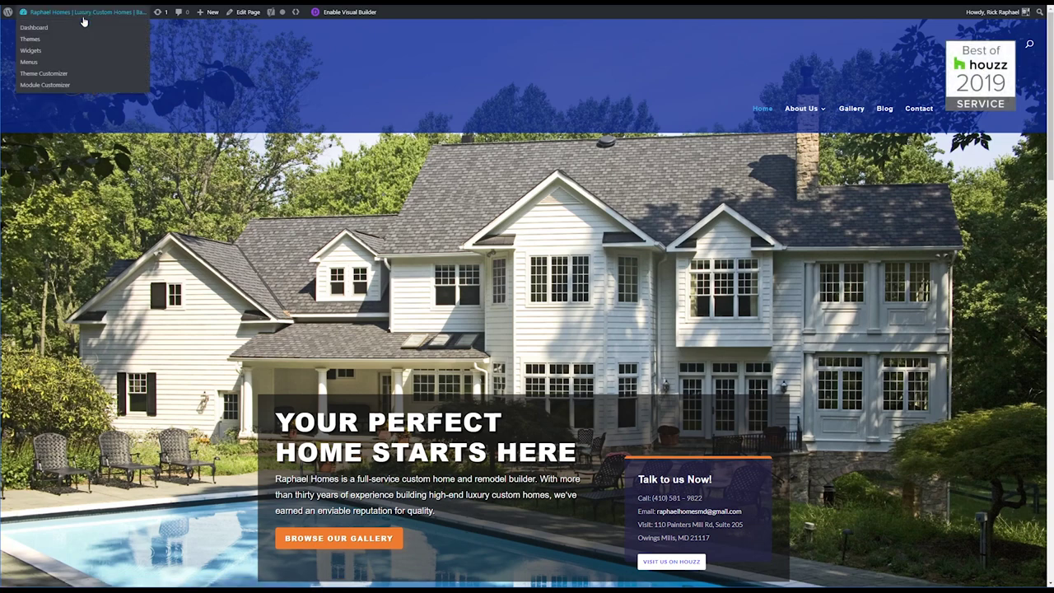
pyautogui.click(56, 74)
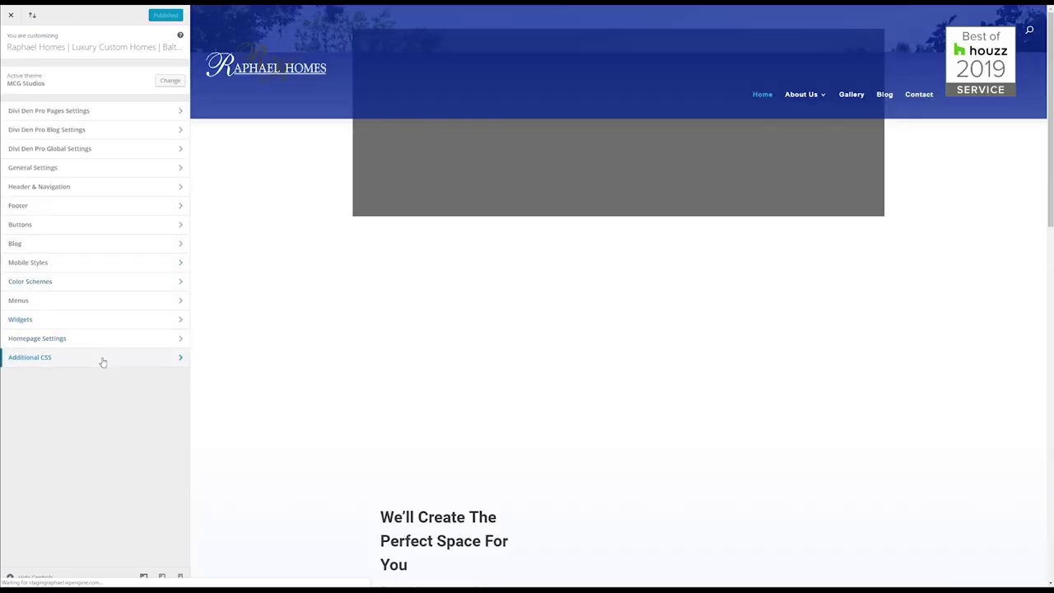
# Paste the Houzz logo and .menu-padding CSS at the end of Additional CSS.
pyautogui.click(101, 357)
pyautogui.scroll(-3, 102, 357)
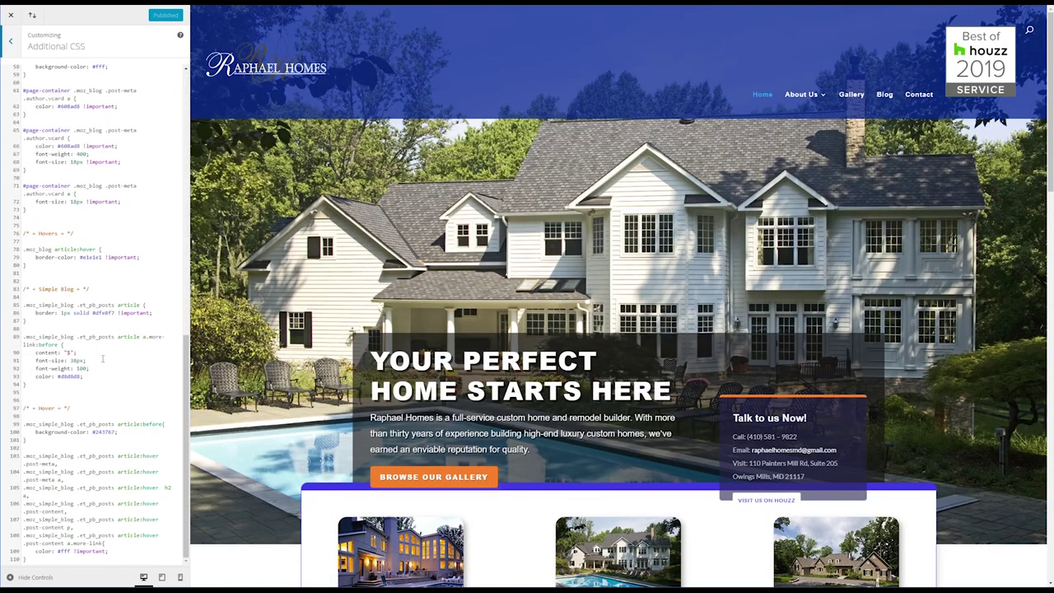
pyautogui.click(53, 558)
pyautogui.press('Return')
pyautogui.press('Return')
pyautogui.press('Return')
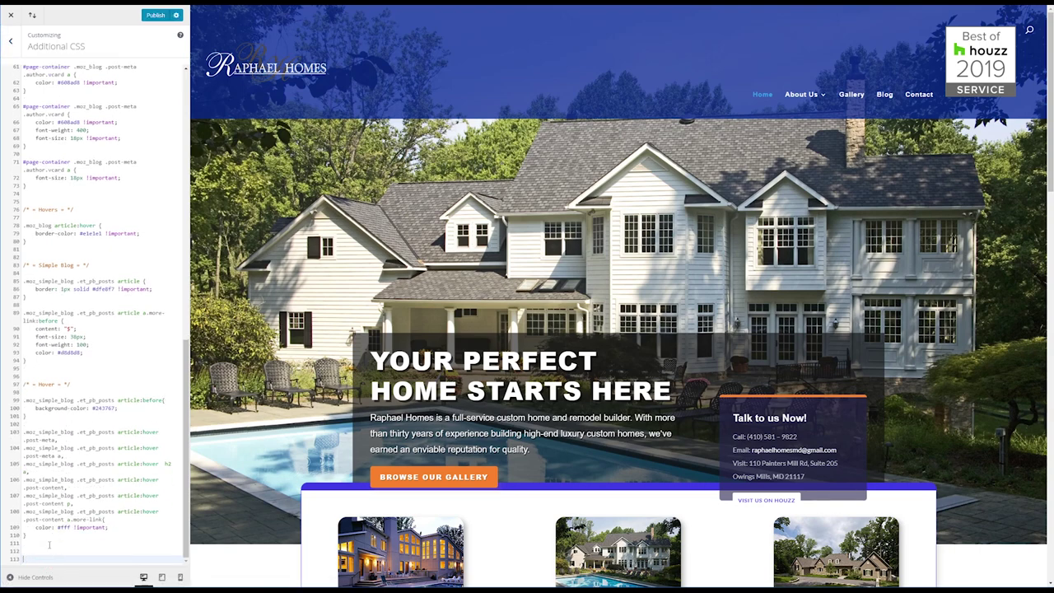
pyautogui.write('/*---------Houzz Logo Header----------*/ .logo_full_width_menu { float: right!important;   width: 70px; padding: 0px; }  /*--------Adjust menu items after adding houzz logo ---------------*/ .menu-padding{ padding-top: 30px; }')
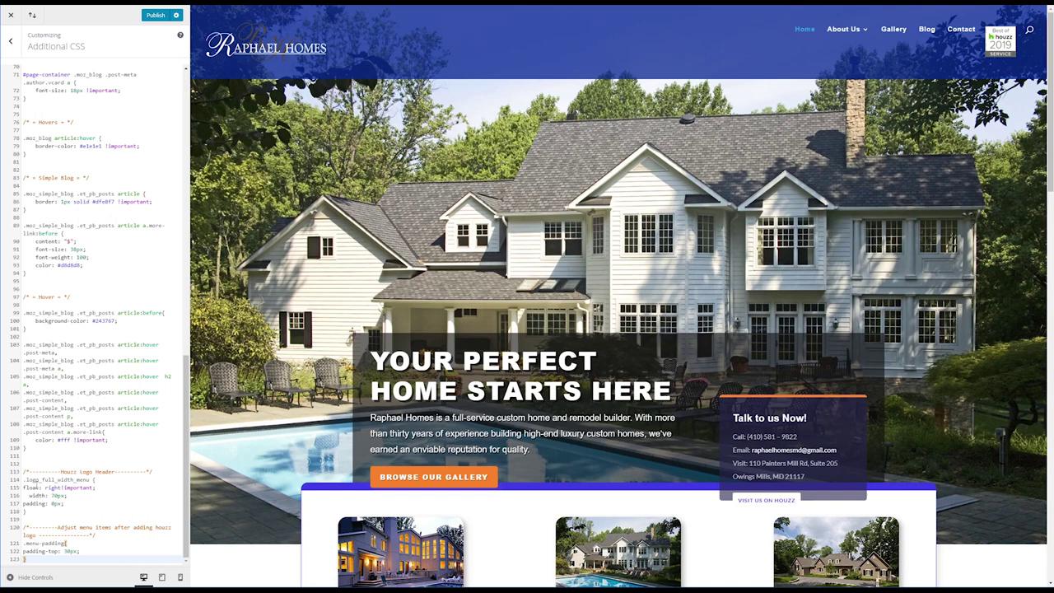
# Review the pasted CSS blocks and select the float value on line 115.
pyautogui.moveTo(44, 511); pyautogui.dragTo(23, 471)
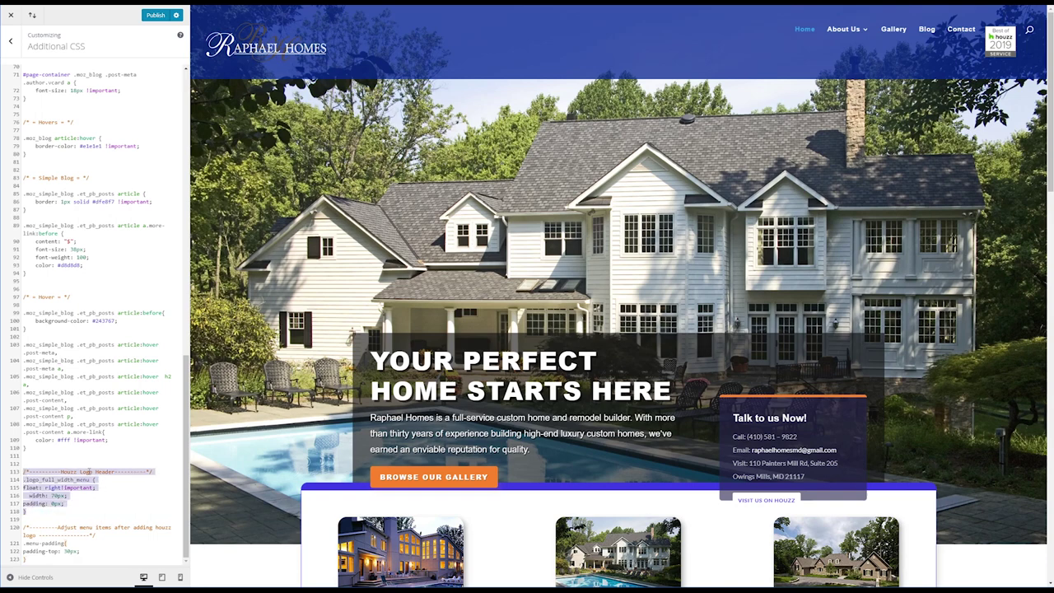
pyautogui.click(37, 514)
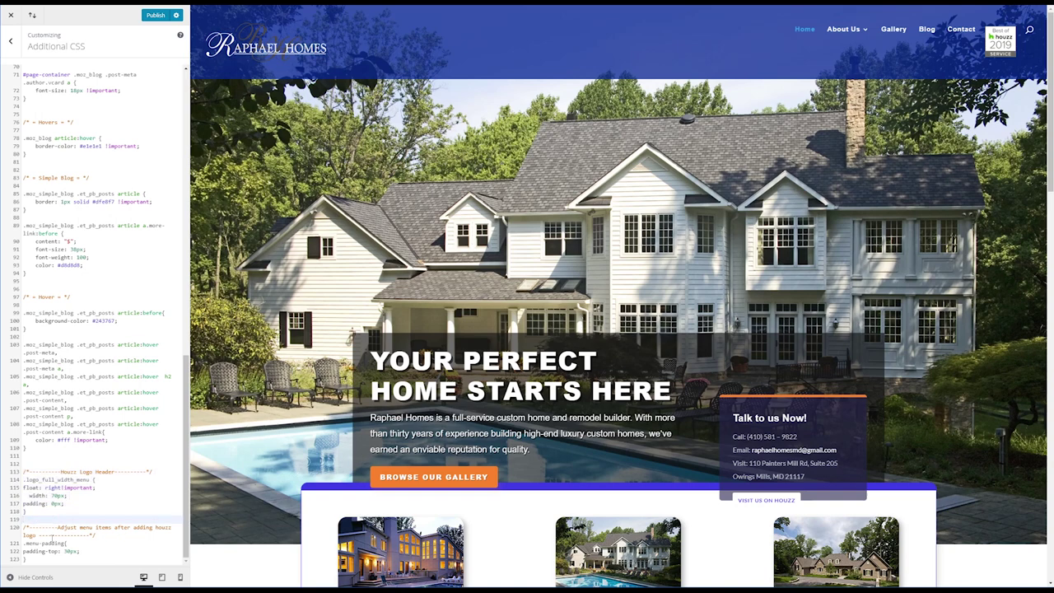
pyautogui.moveTo(95, 535); pyautogui.dragTo(56, 528)
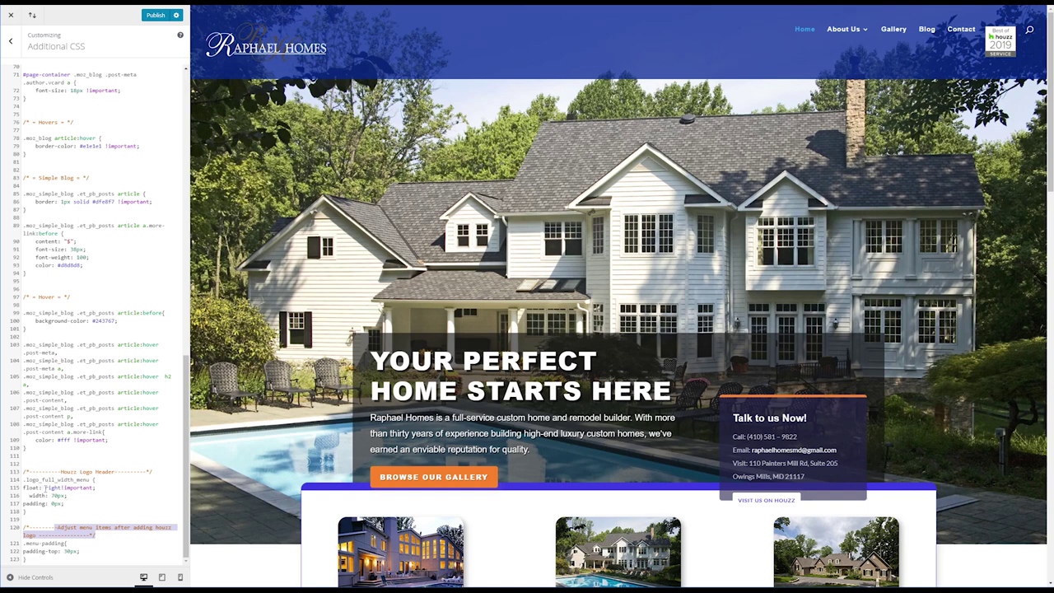
pyautogui.doubleClick(50, 487)
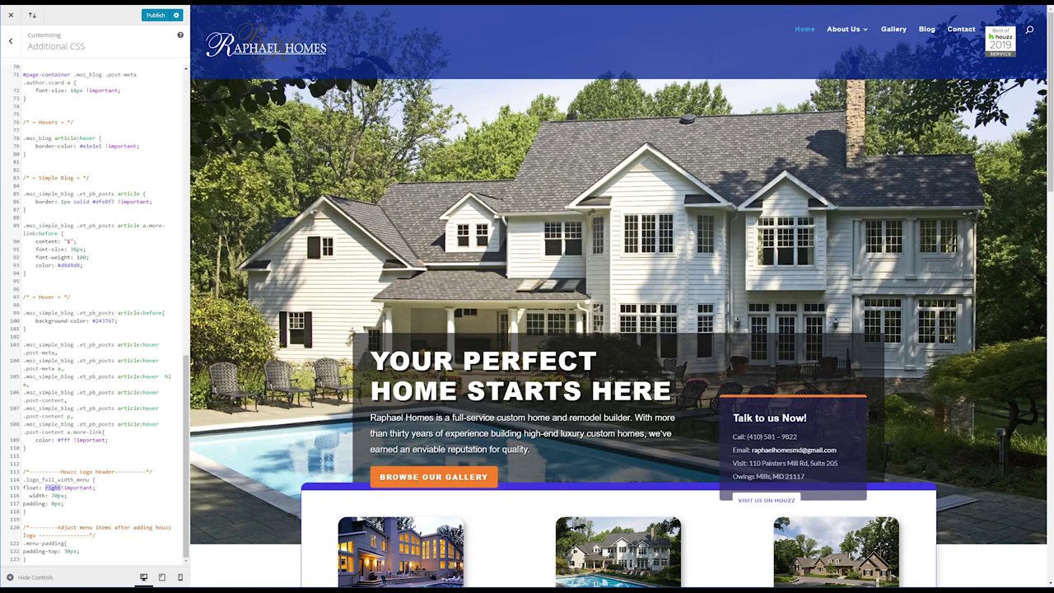
# Keep float: right, set width to 60px and make padding-top 30px !important.
pyautogui.write('left')
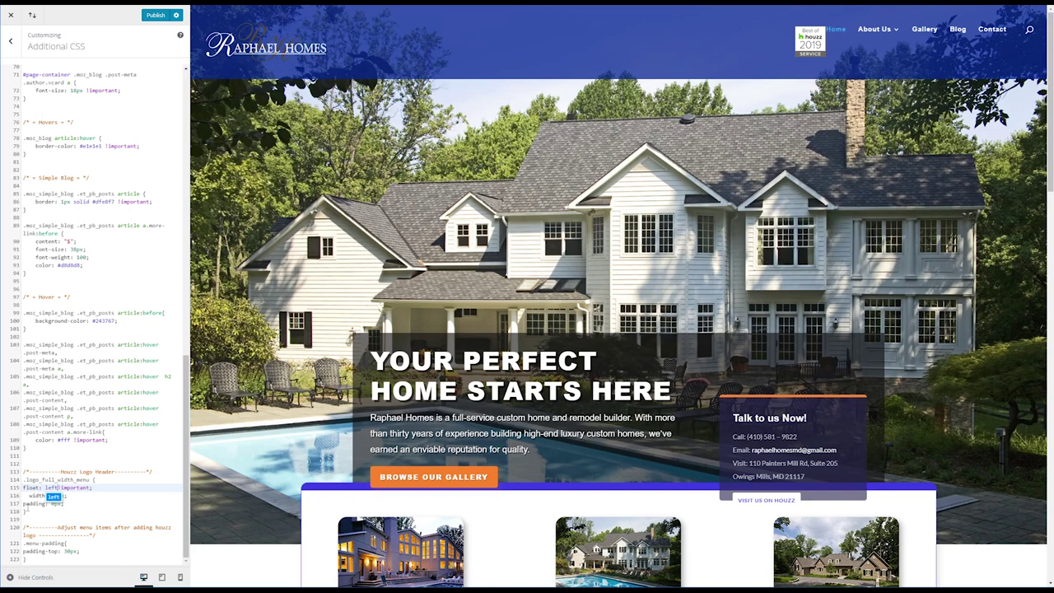
pyautogui.press('BackSpace')
pyautogui.press('BackSpace')
pyautogui.press('BackSpace')
pyautogui.press('BackSpace')
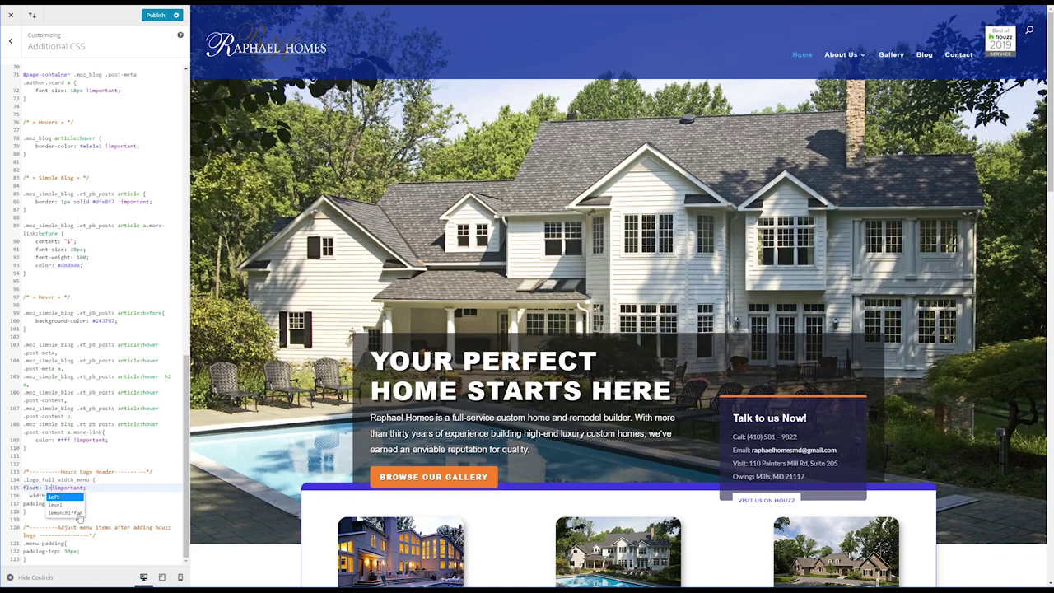
pyautogui.write('right')
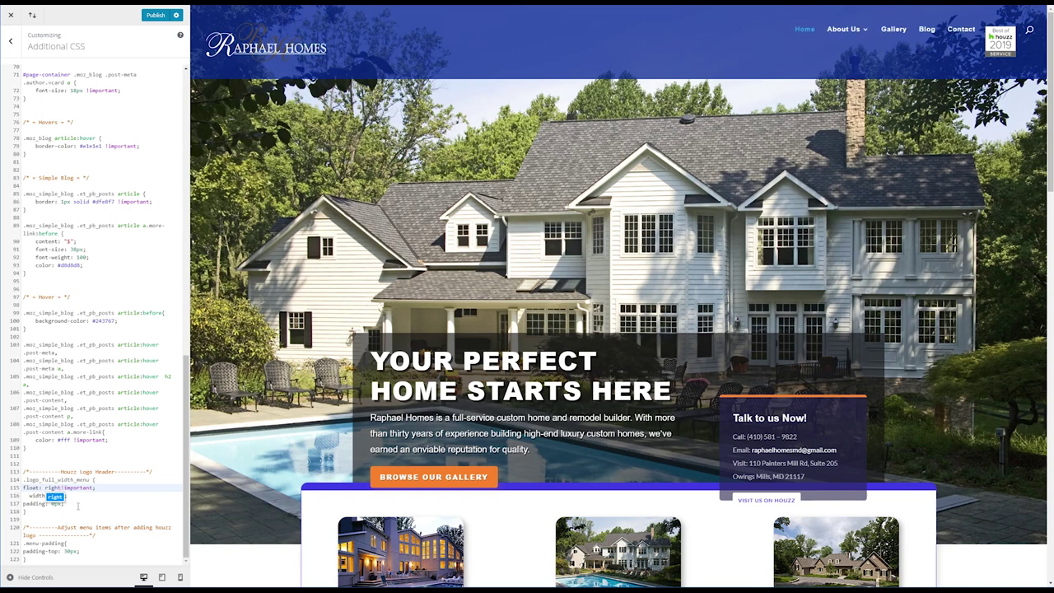
pyautogui.click(78, 505)
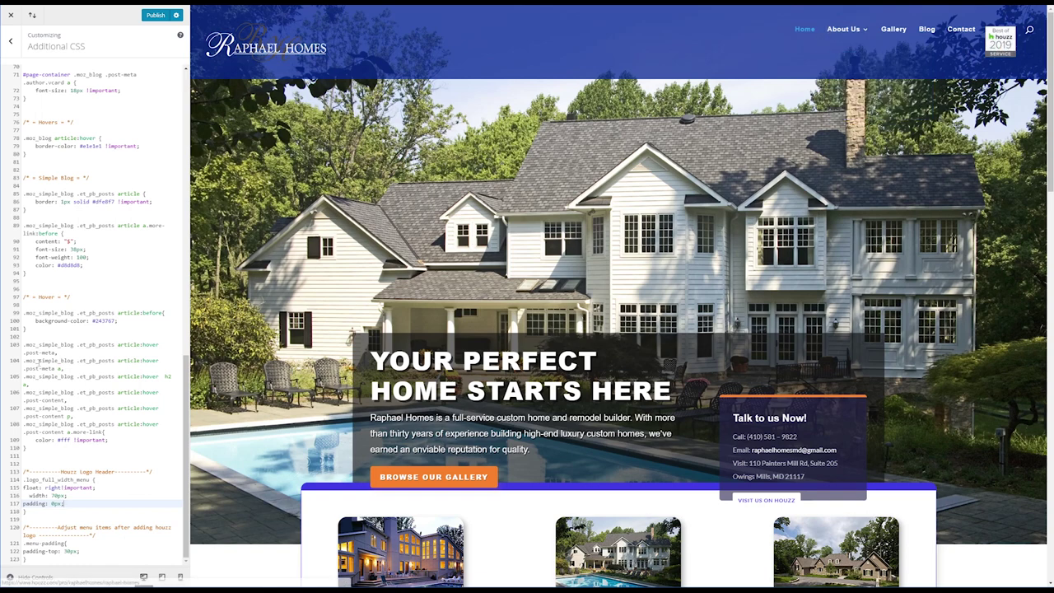
pyautogui.write('!important')
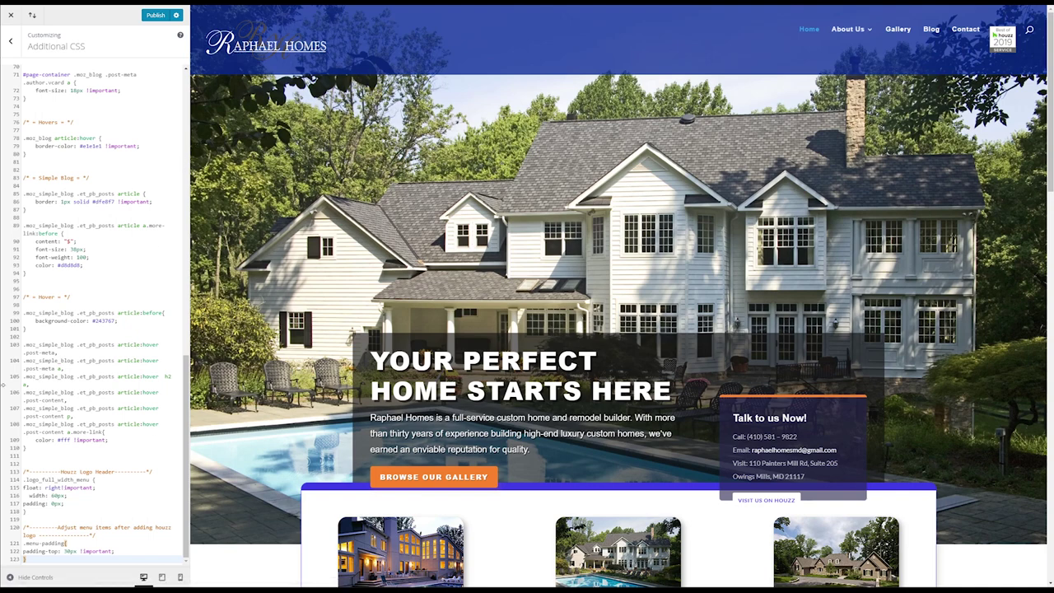
# Copy the .menu-padding class name and publish the custom CSS.
pyautogui.moveTo(66, 544); pyautogui.dragTo(25, 546)
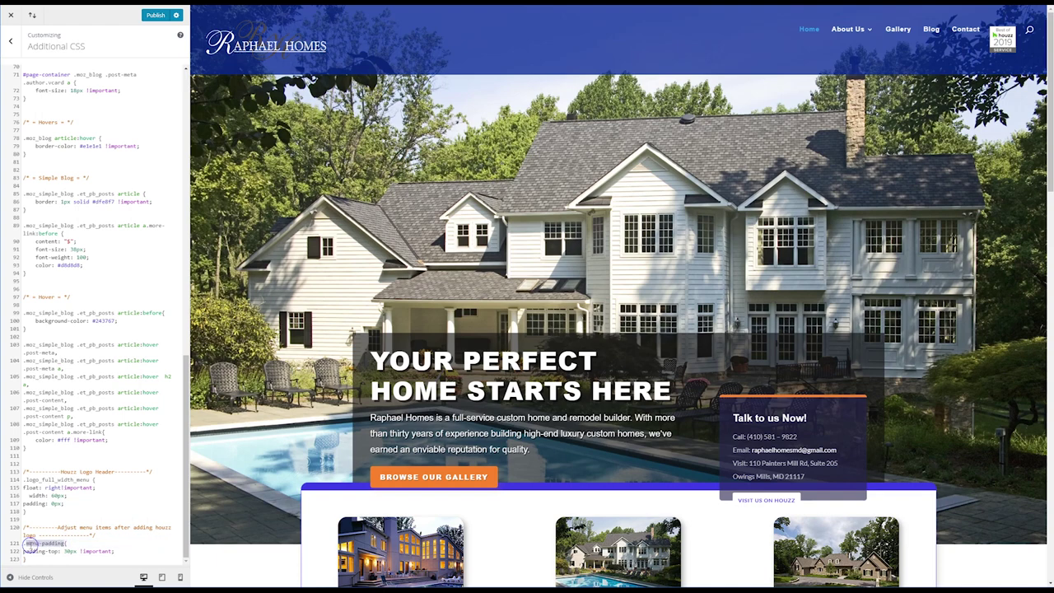
pyautogui.rightClick(41, 544)
pyautogui.click(60, 441)
pyautogui.click(154, 16)
# In Appearance > Menus, give the Home item the CSS class menu-padding.
pyautogui.click(898, 29)
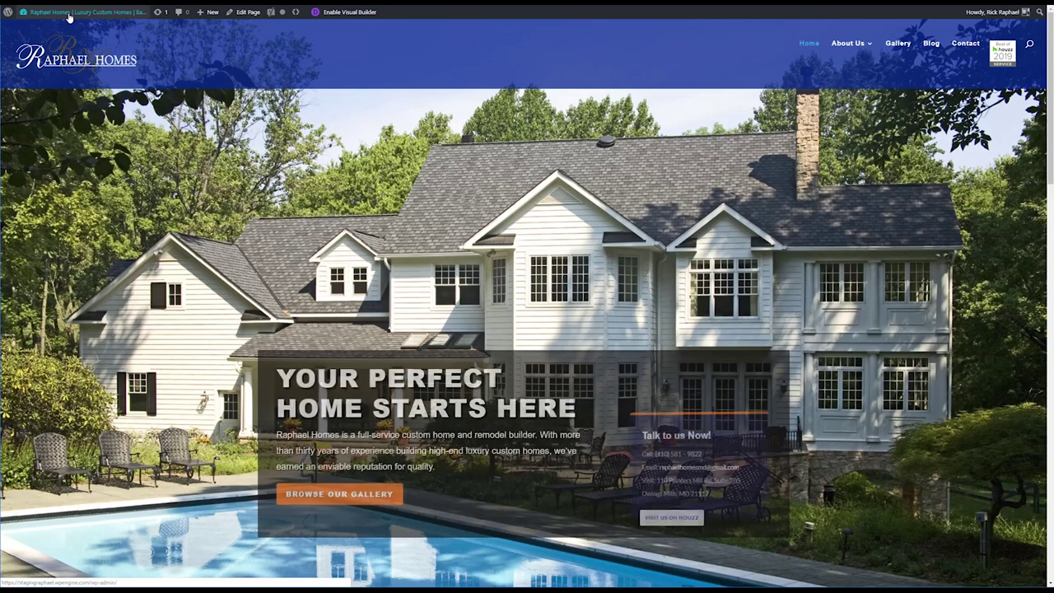
pyautogui.moveTo(58, 11)
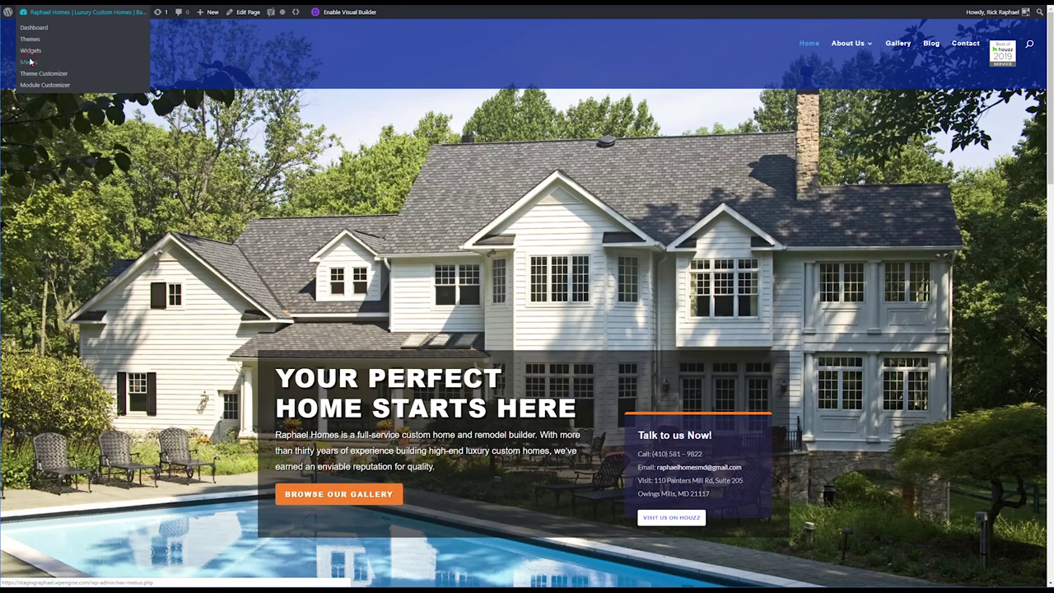
pyautogui.click(30, 62)
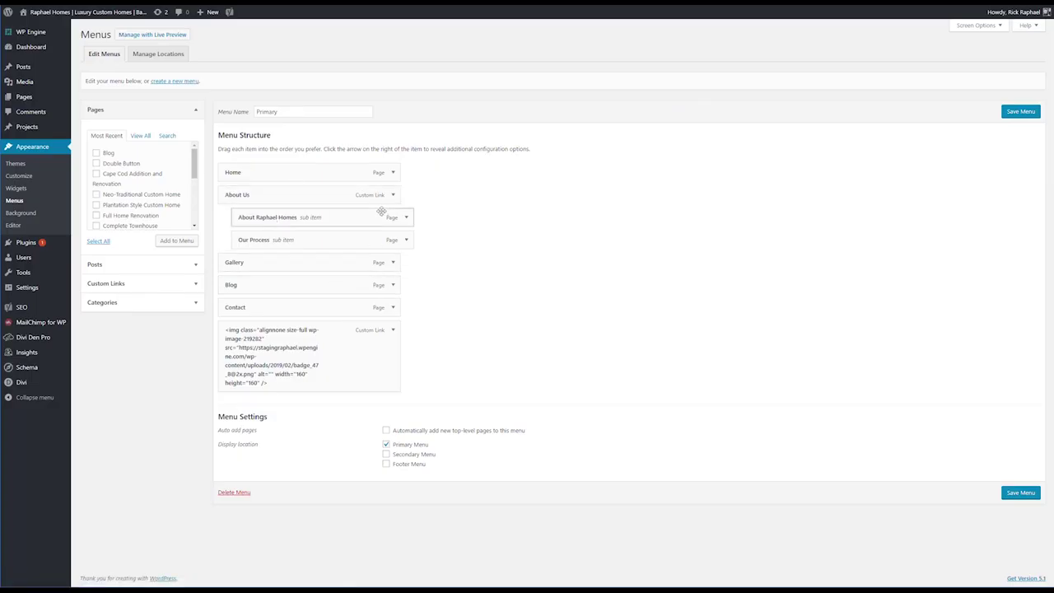
pyautogui.click(392, 172)
pyautogui.click(277, 228)
pyautogui.hotkey('ctrl', 'v')
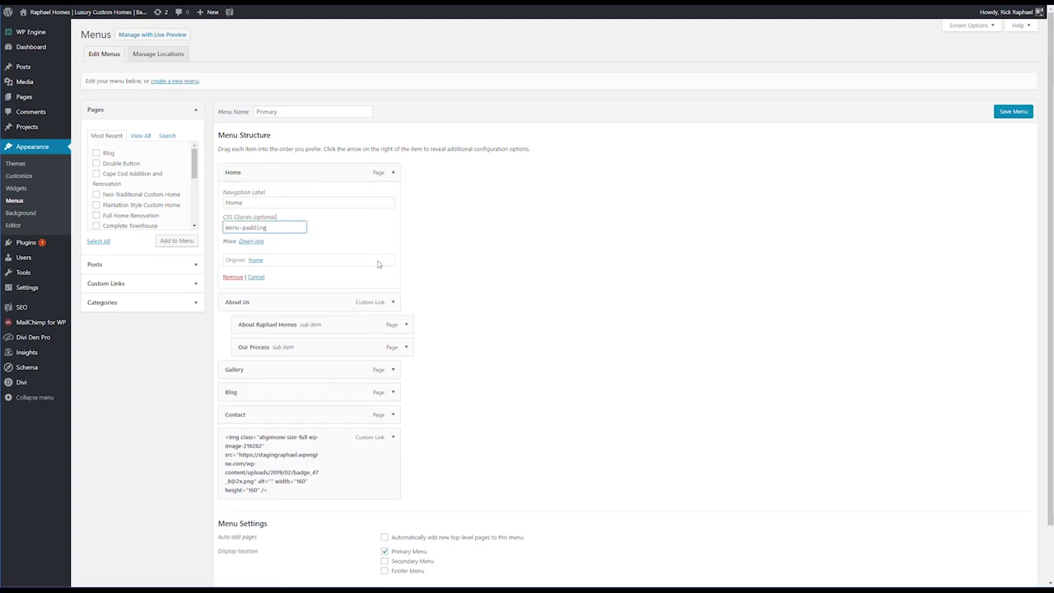
# Add the menu-padding CSS class to the About Us and Gallery items.
pyautogui.click(393, 302)
pyautogui.click(288, 381)
pyautogui.hotkey('ctrl', 'v')
pyautogui.click(392, 483)
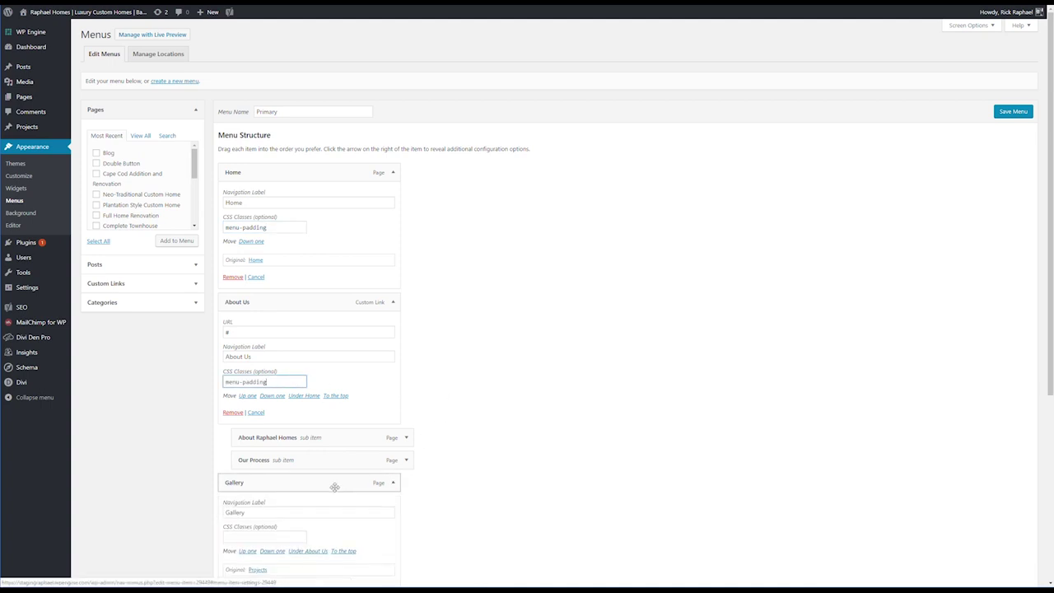
pyautogui.scroll(-2, 283, 471)
pyautogui.click(278, 404)
pyautogui.hotkey('ctrl', 'v')
# Add menu-padding to the Blog and Contact items and save the Primary menu.
pyautogui.scroll(-2, 404, 428)
pyautogui.click(392, 347)
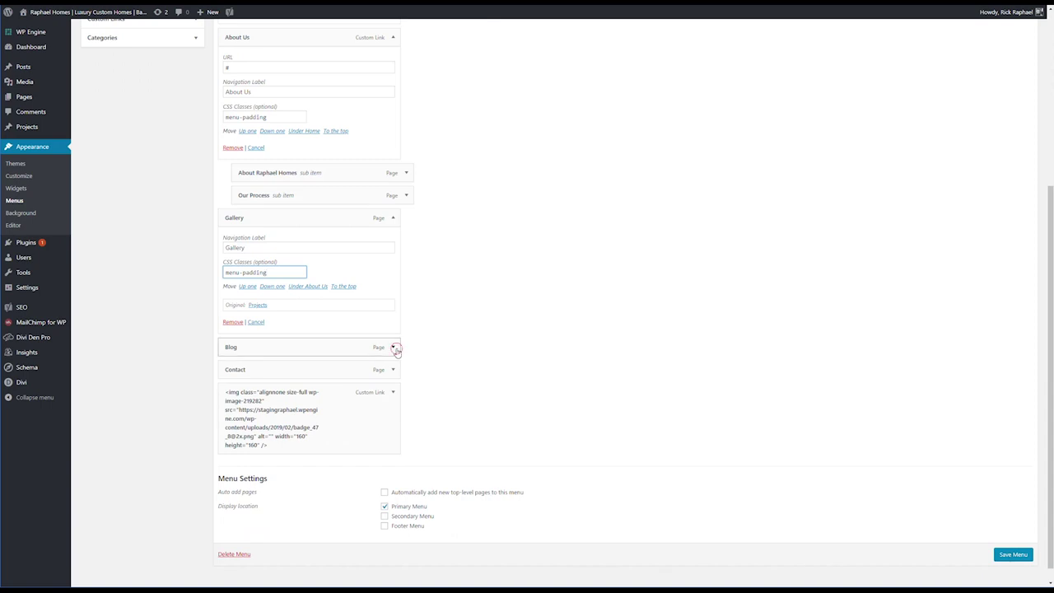
pyautogui.click(254, 402)
pyautogui.hotkey('ctrl', 'v')
pyautogui.click(393, 477)
pyautogui.click(262, 532)
pyautogui.hotkey('ctrl', 'v')
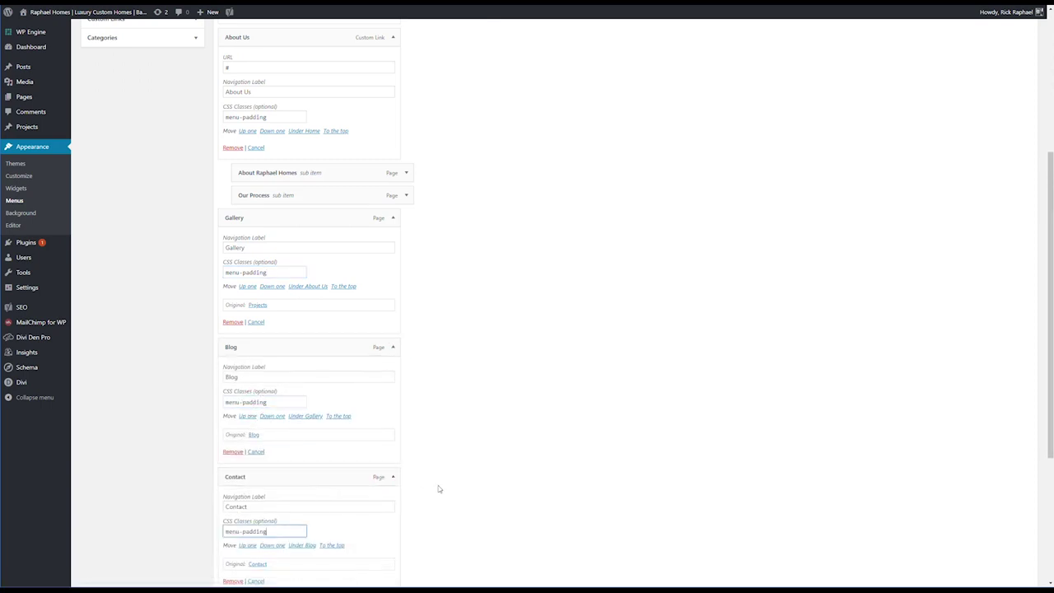
pyautogui.scroll(-3, 424, 482)
pyautogui.click(1012, 540)
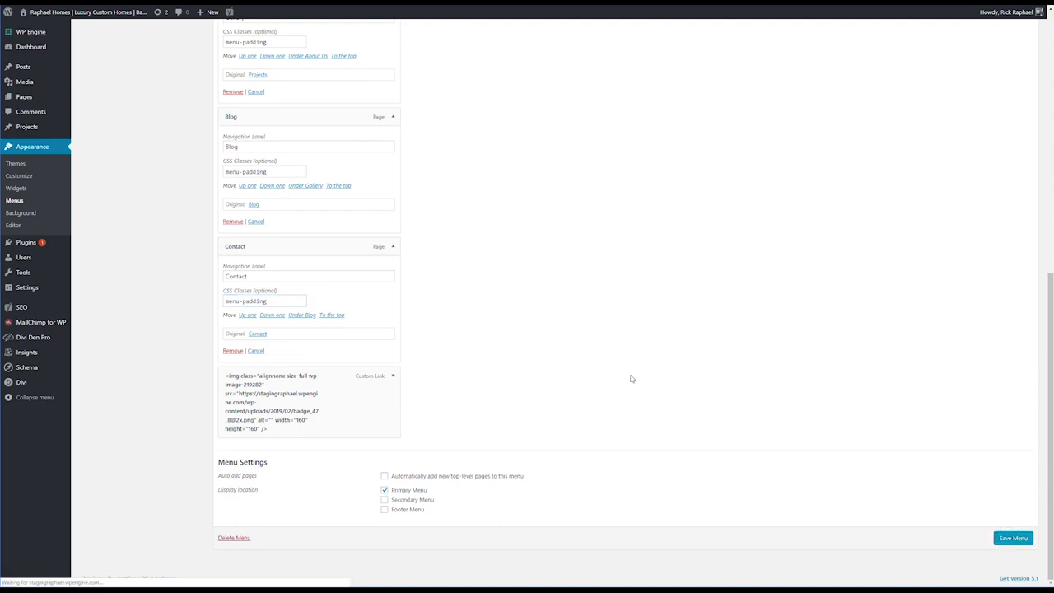
pyautogui.click(55, 15)
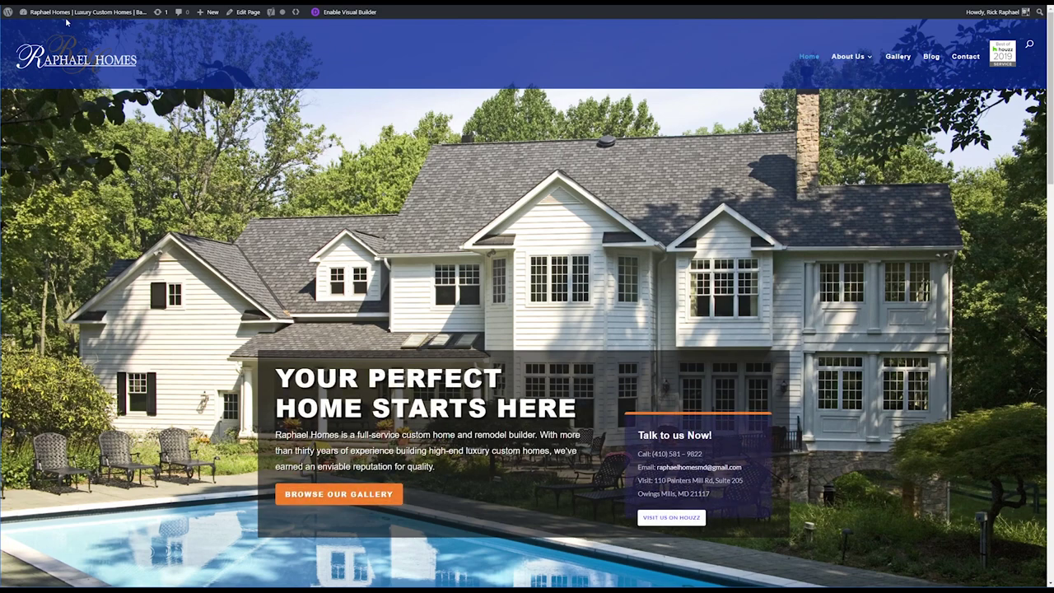
# In Additional CSS, change the line-122 padding-top value from 30px to 25px and publish.
pyautogui.moveTo(64, 18)
pyautogui.click(50, 76)
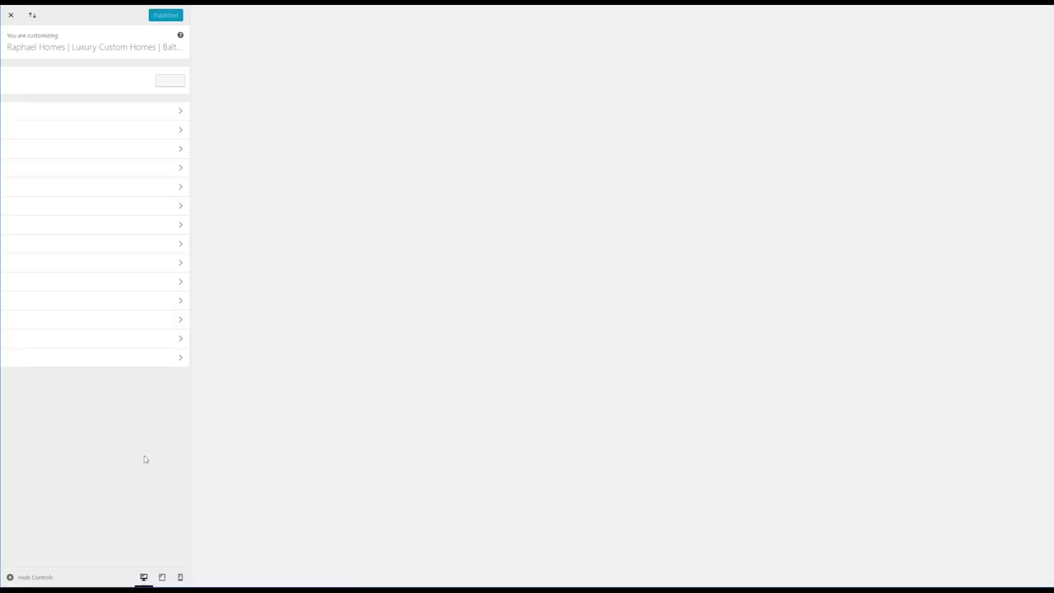
pyautogui.click(58, 359)
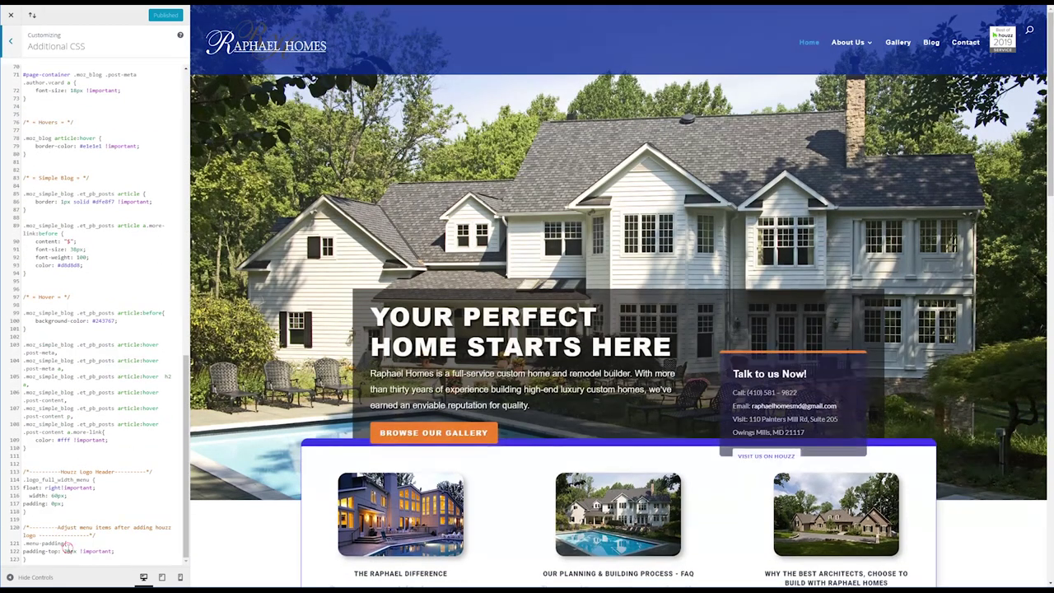
pyautogui.click(65, 551)
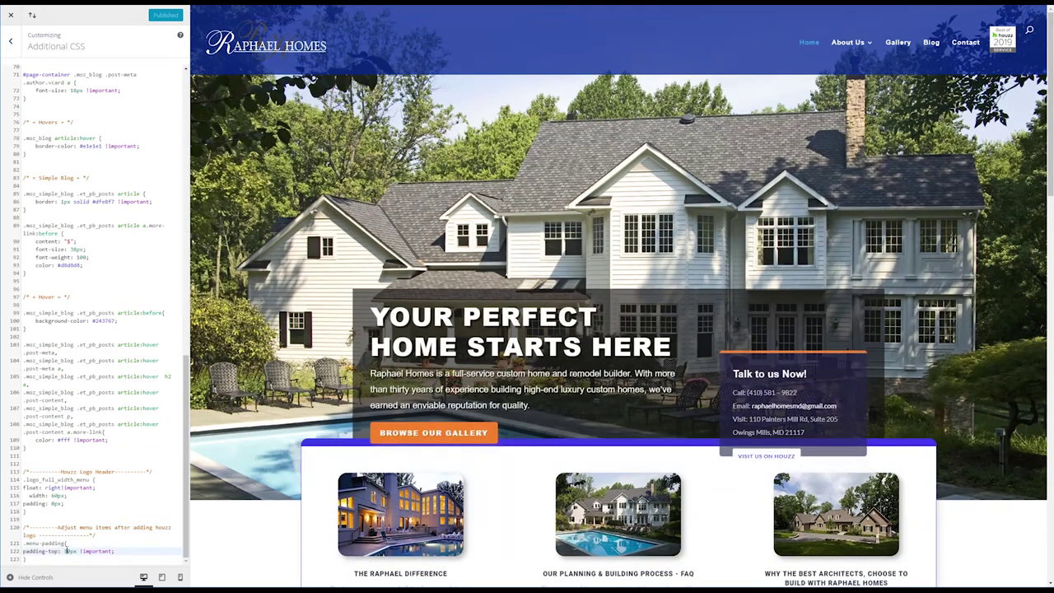
pyautogui.doubleClick(67, 550)
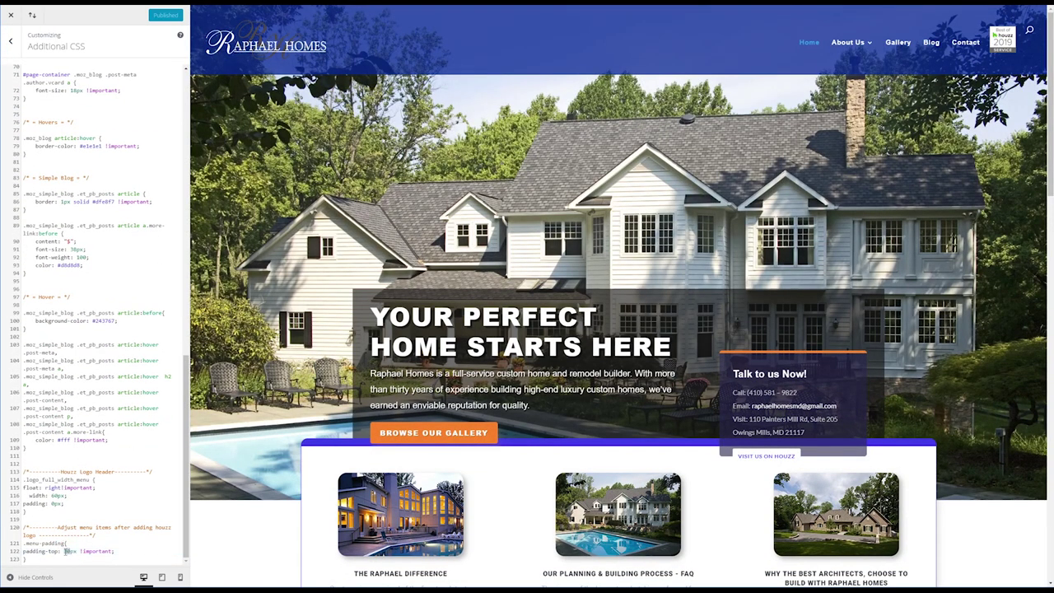
pyautogui.write('25')
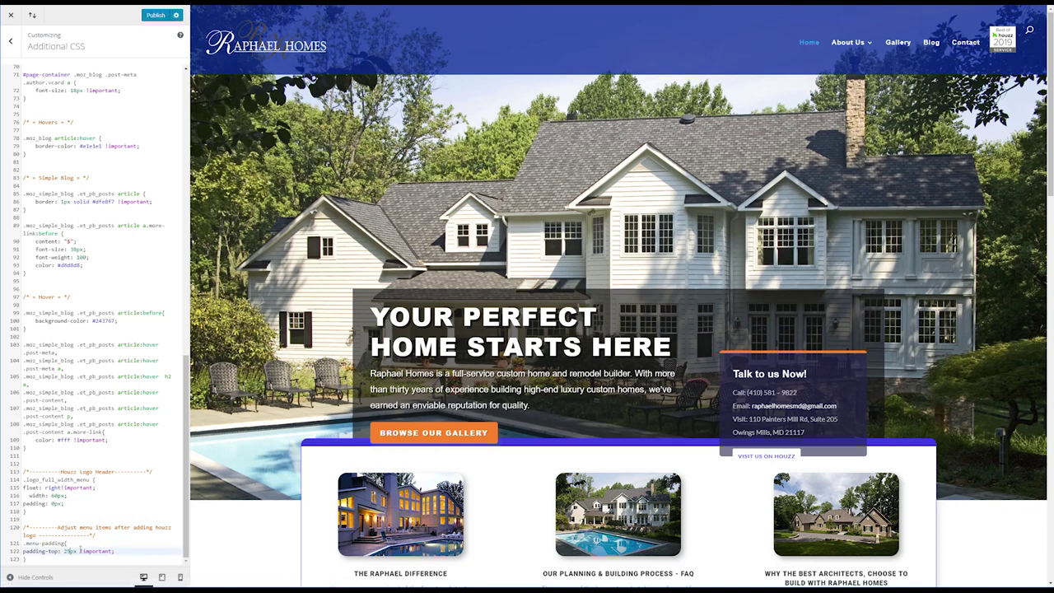
pyautogui.click(85, 558)
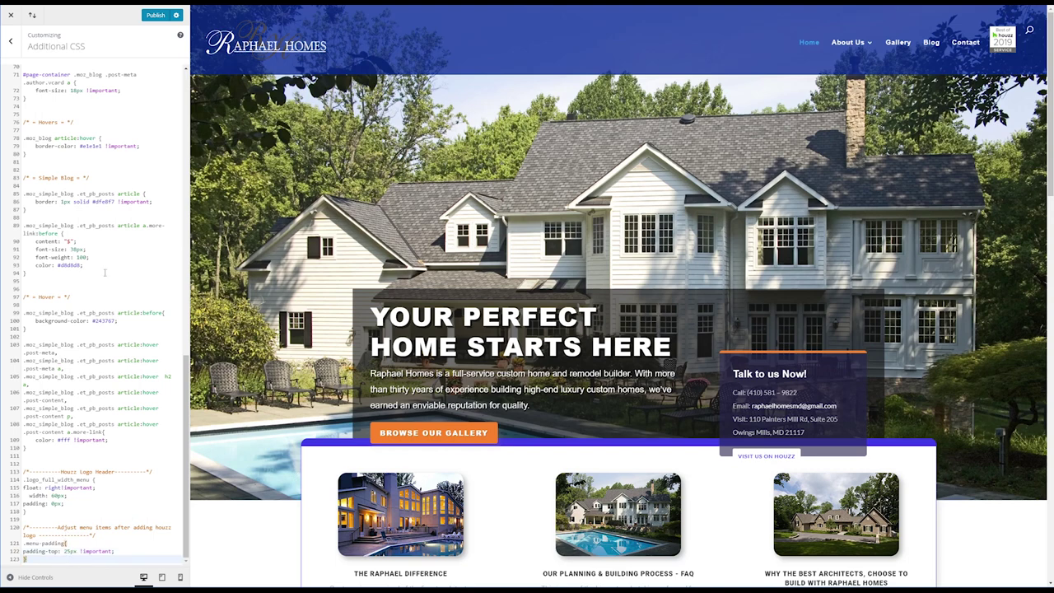
pyautogui.click(158, 18)
# Exit the Customizer to view the live homepage with the Houzz badge in the menu.
pyautogui.click(11, 18)
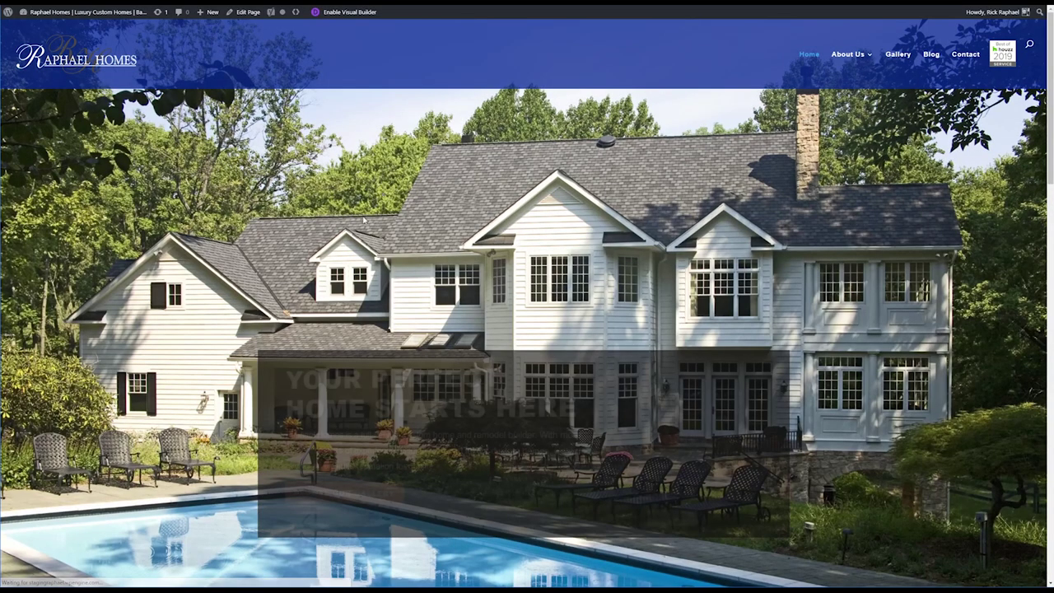